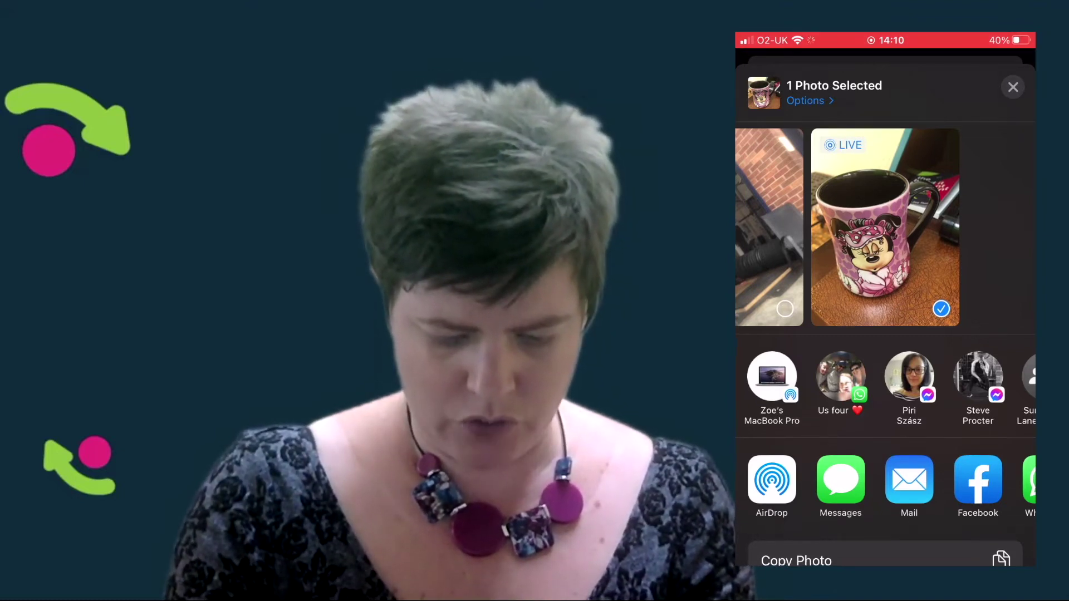
Share the pink mug photo via Messenger to a contact found by searching their name
scroll(885, 485, right, 3)
click(954, 480)
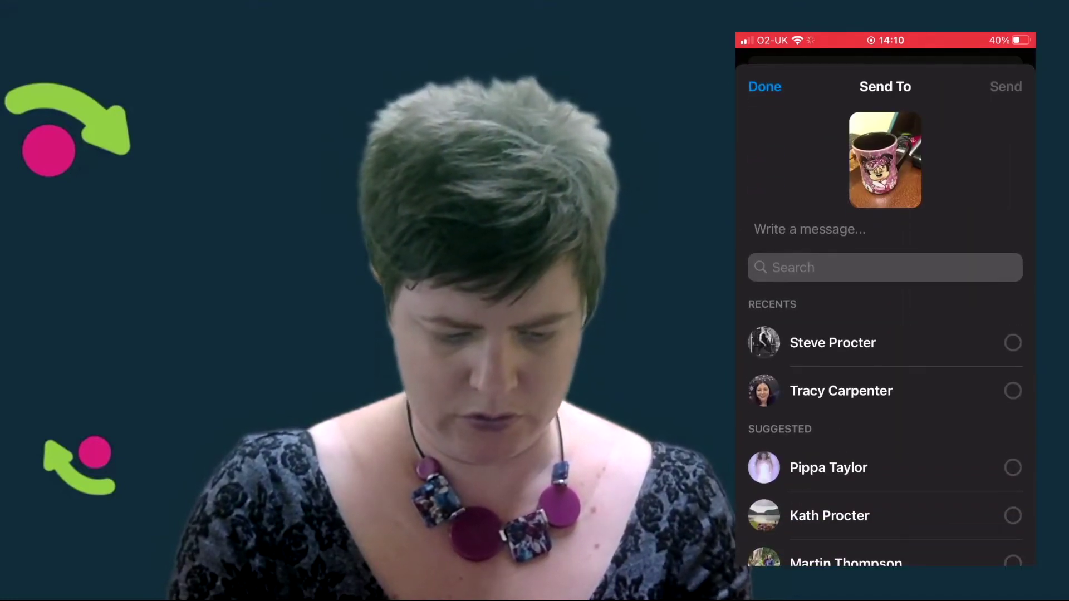
click(793, 267)
text(Zoe)
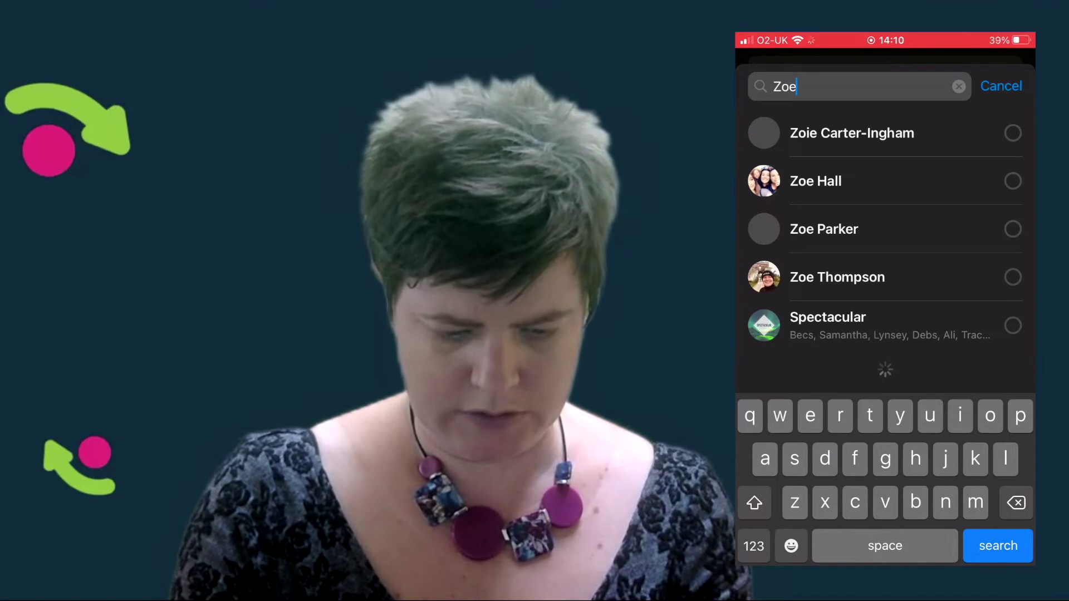
click(838, 277)
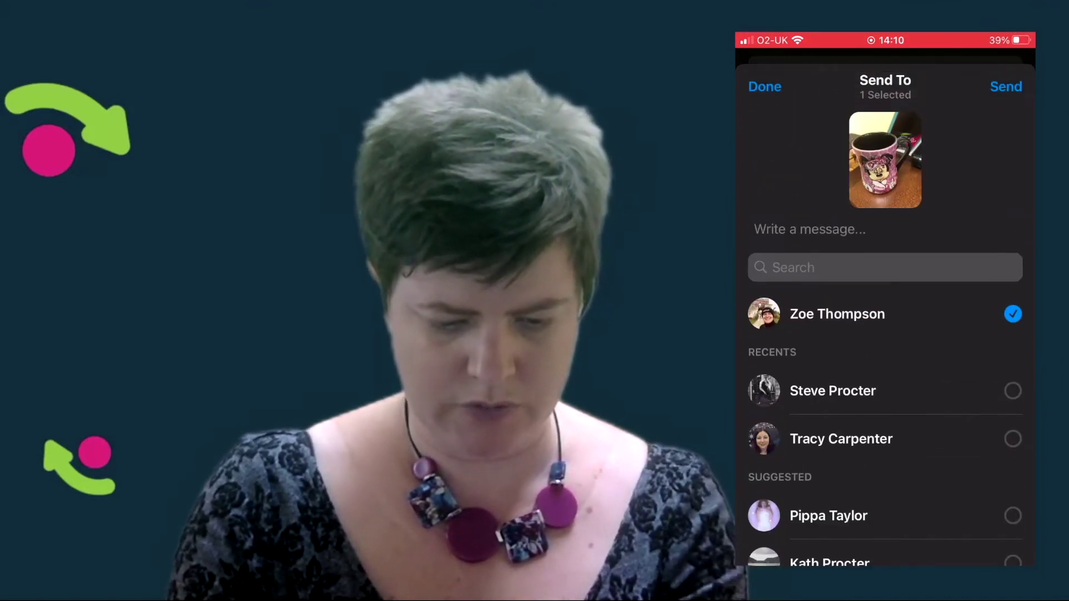
click(1005, 87)
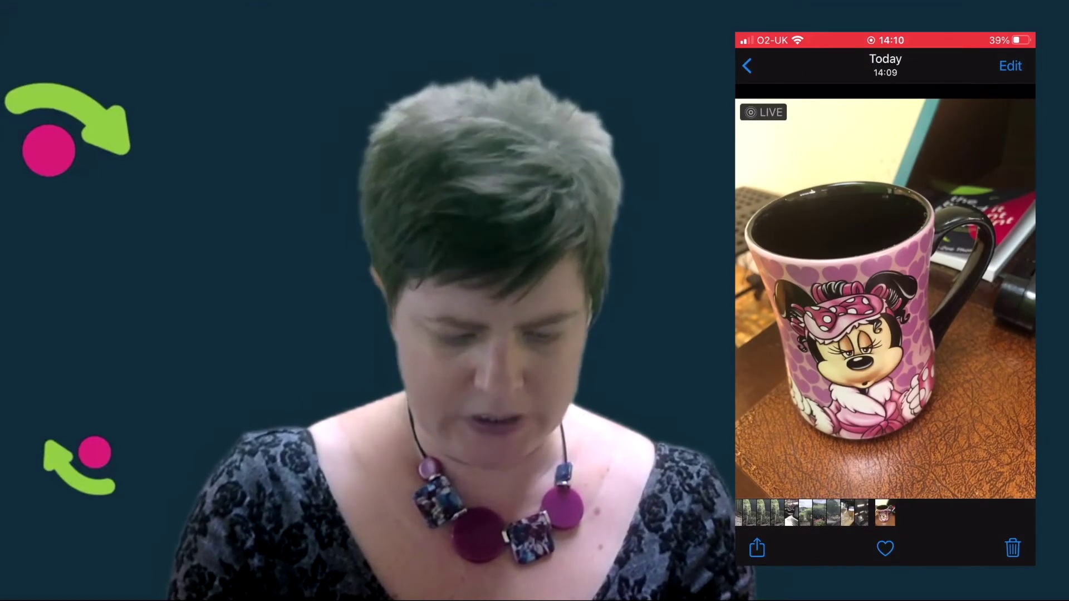
Start a Mail message with the mug photo attached and enter the recipient's e-mail address
click(757, 548)
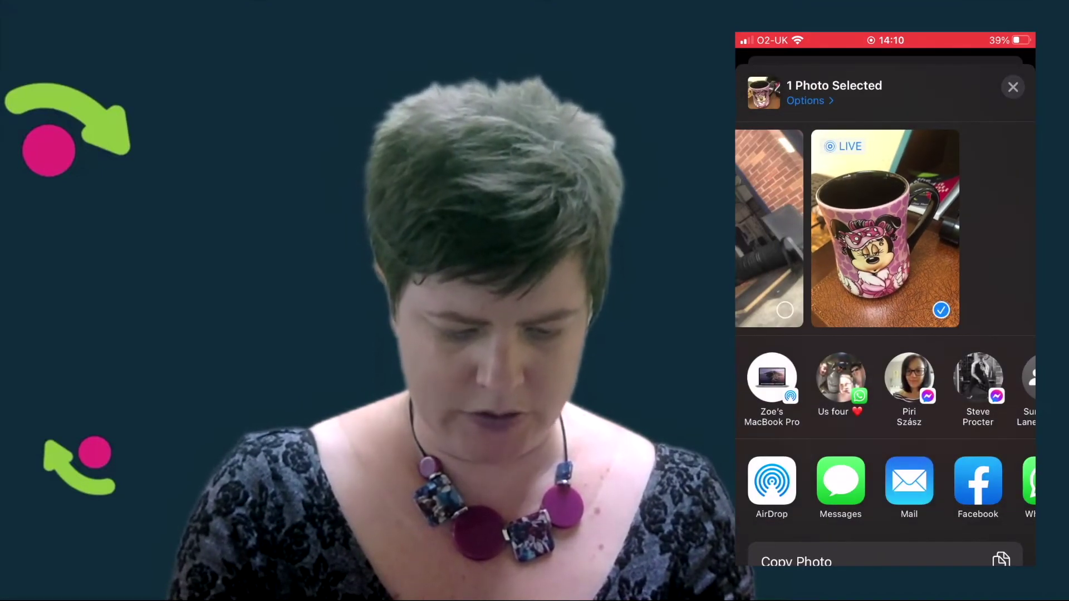
click(909, 482)
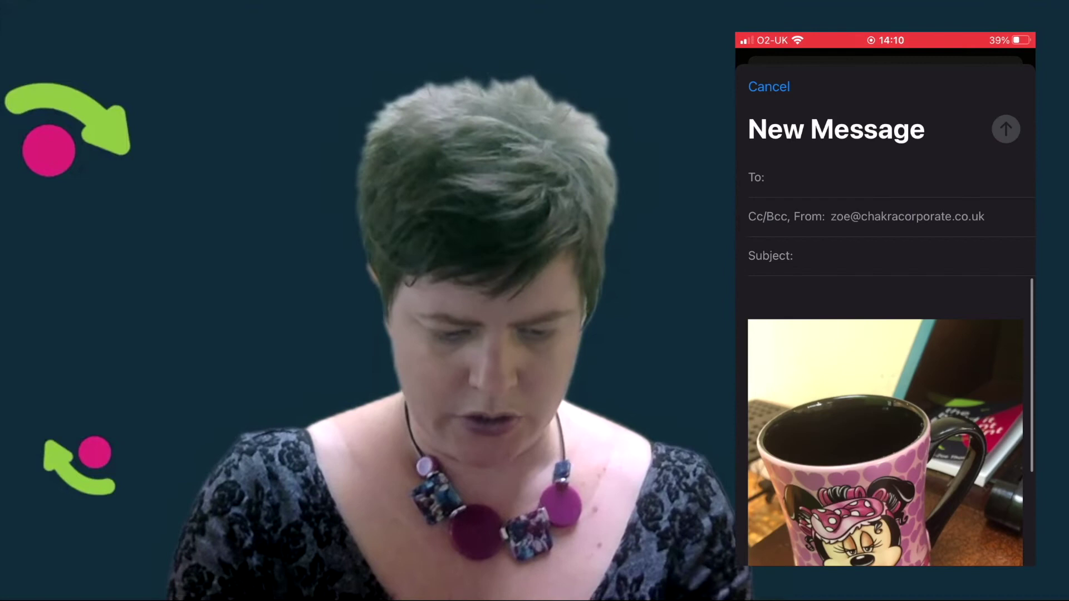
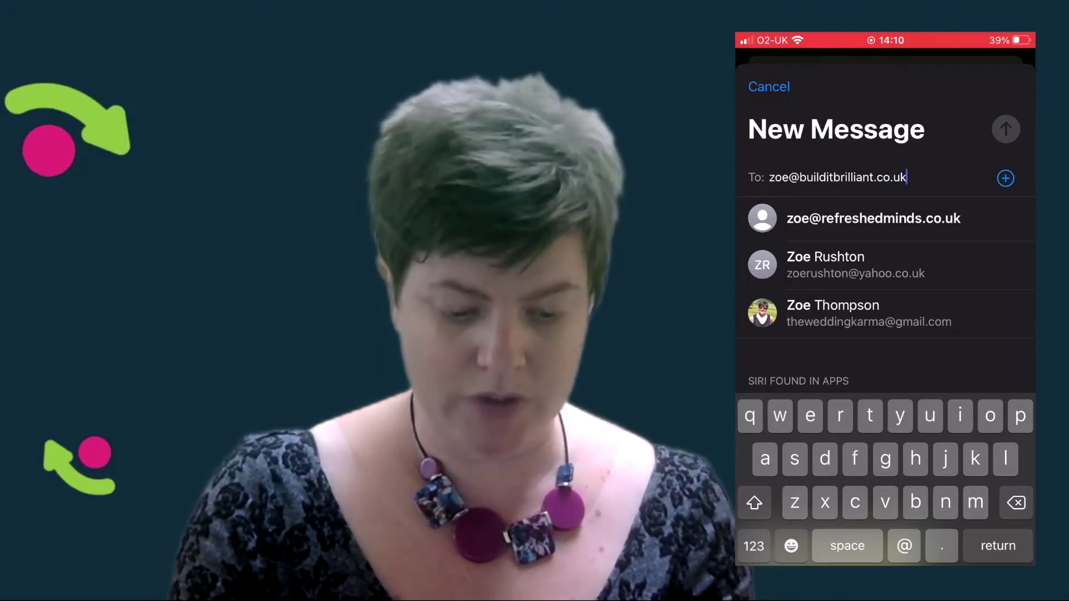
click(799, 177)
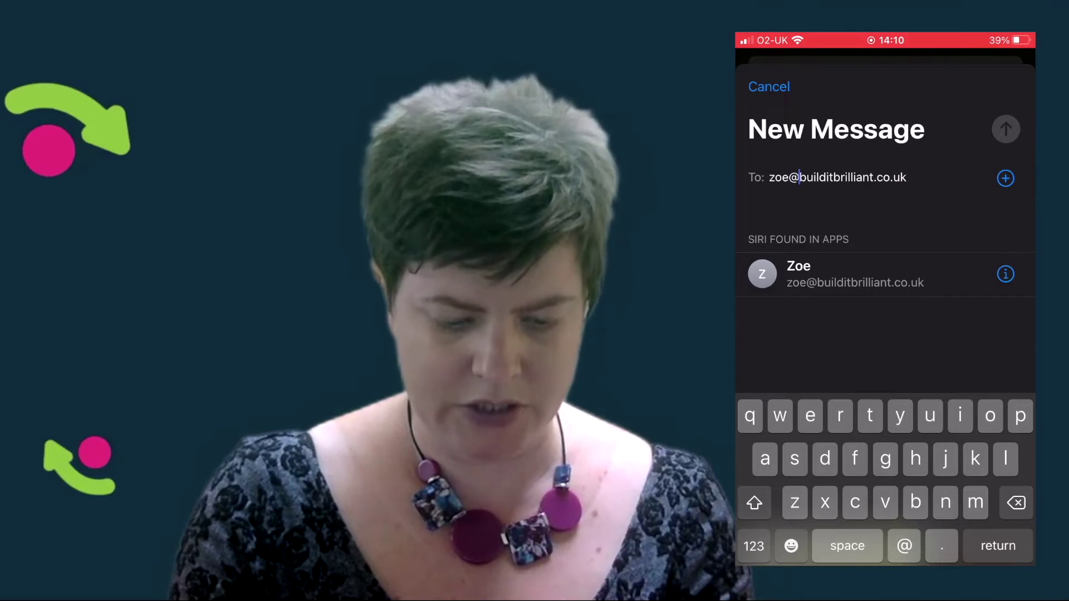
click(798, 272)
Switch the message's From field to a different sending account
click(790, 217)
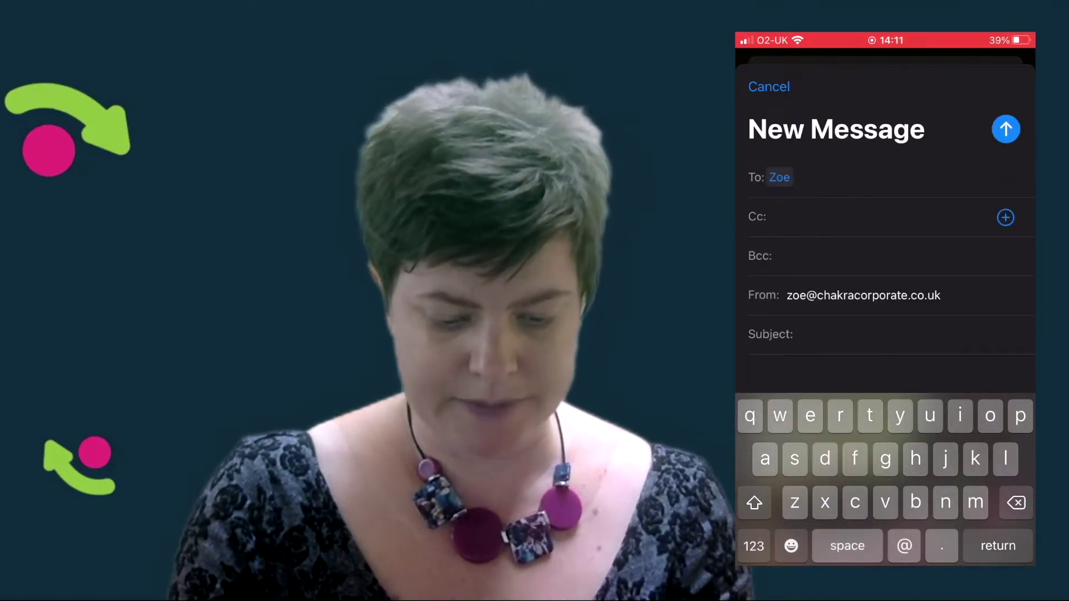
click(835, 294)
click(863, 360)
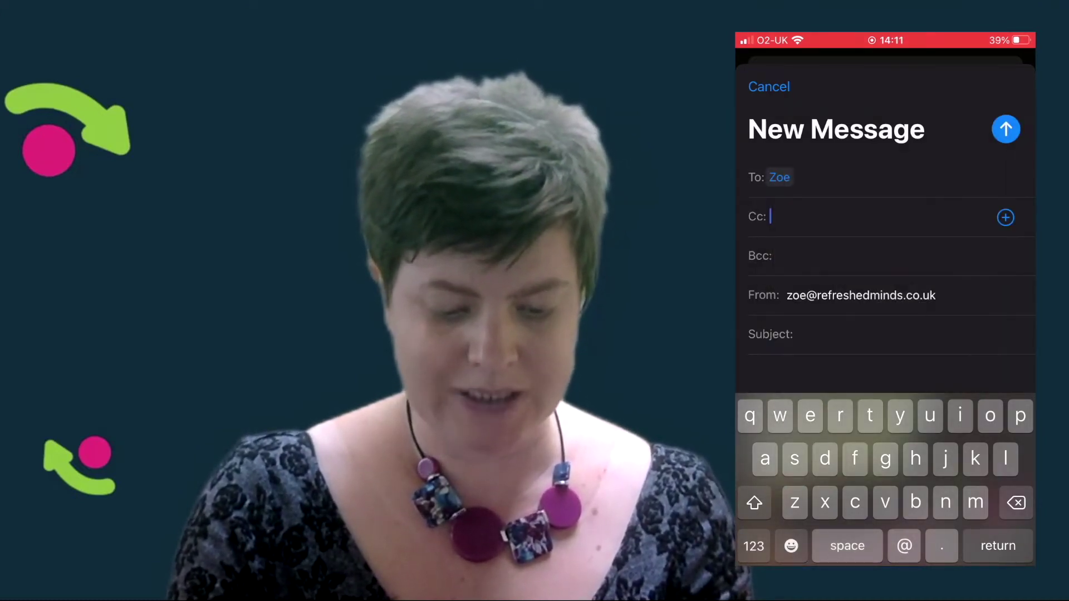
scroll(885, 251, down, 5)
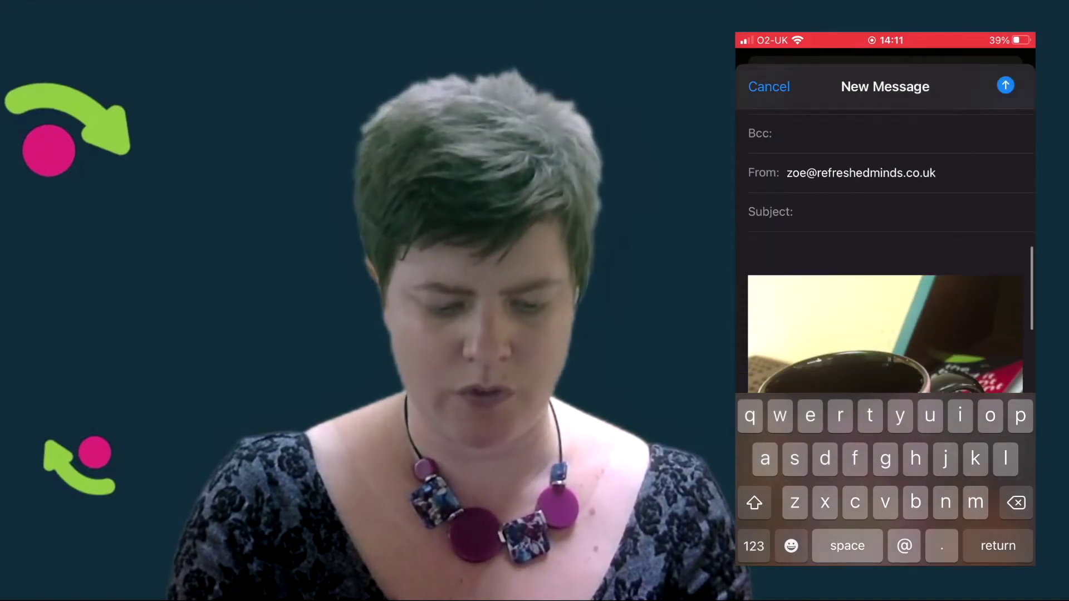
scroll(885, 250, up, 1)
Give the email the subject 'Coffee cup' and send it, choosing an image size
click(885, 195)
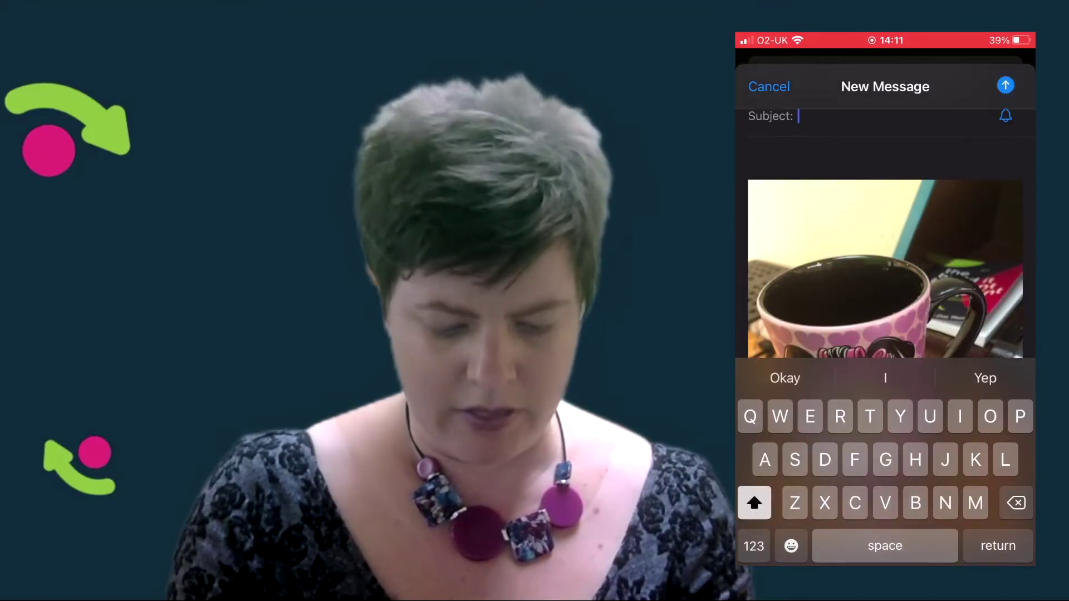
text(Coffee cup)
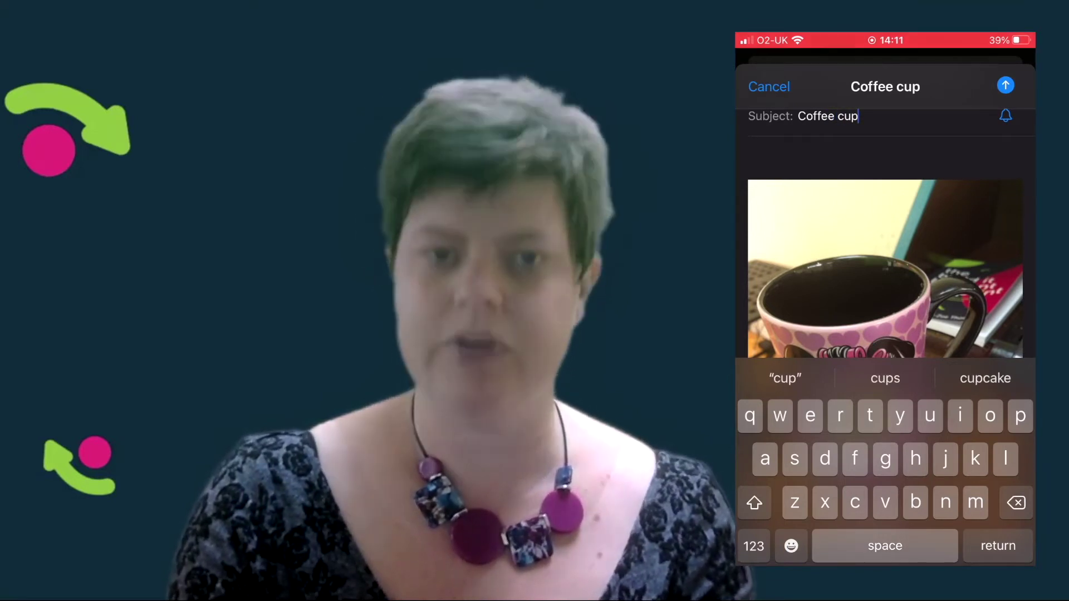
scroll(885, 223, up, 3)
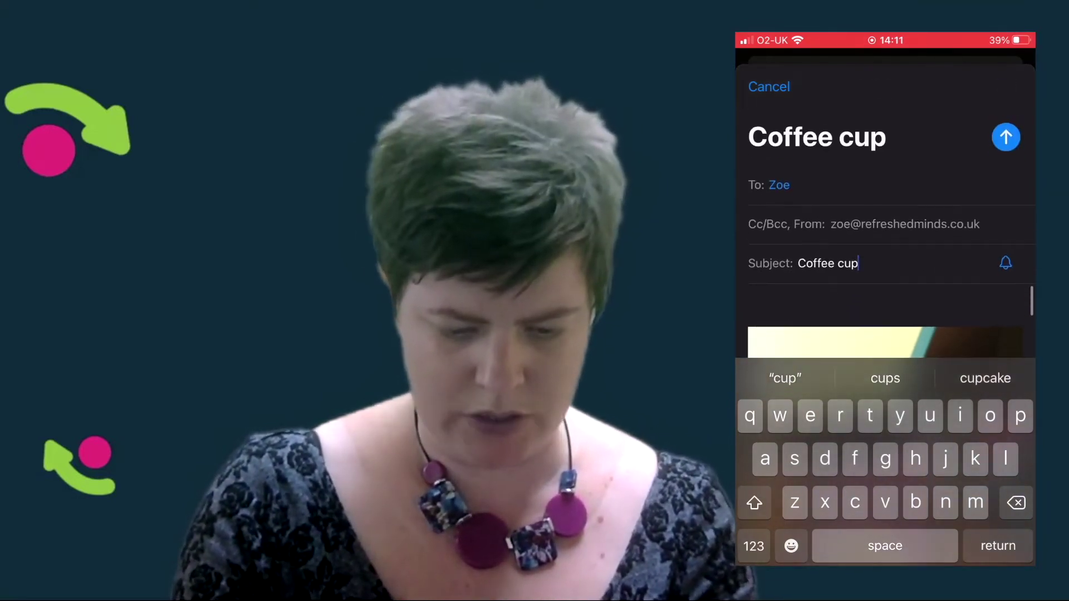
click(1005, 129)
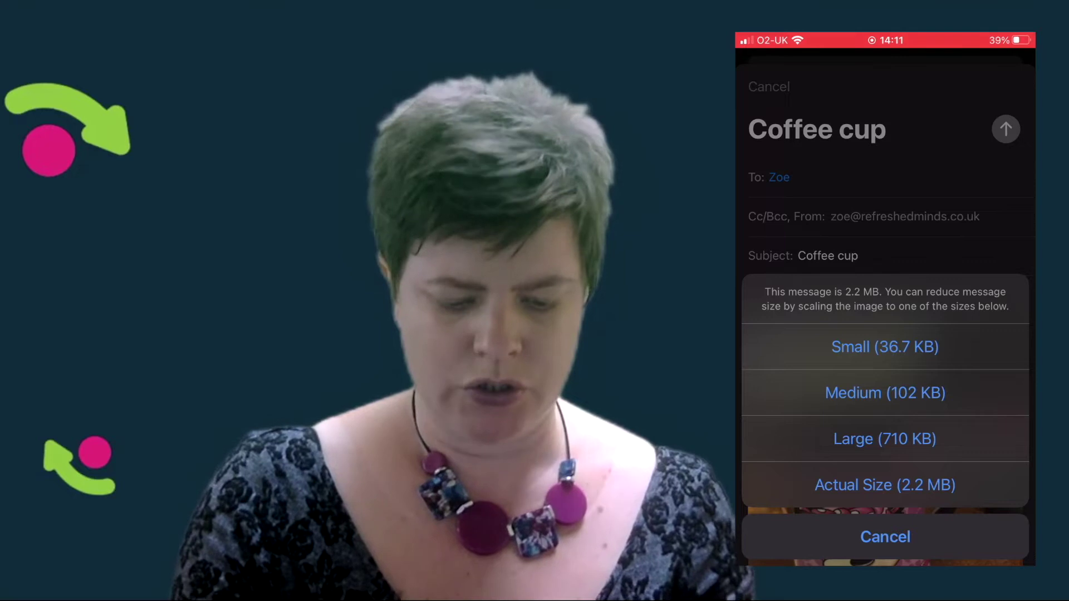
click(885, 347)
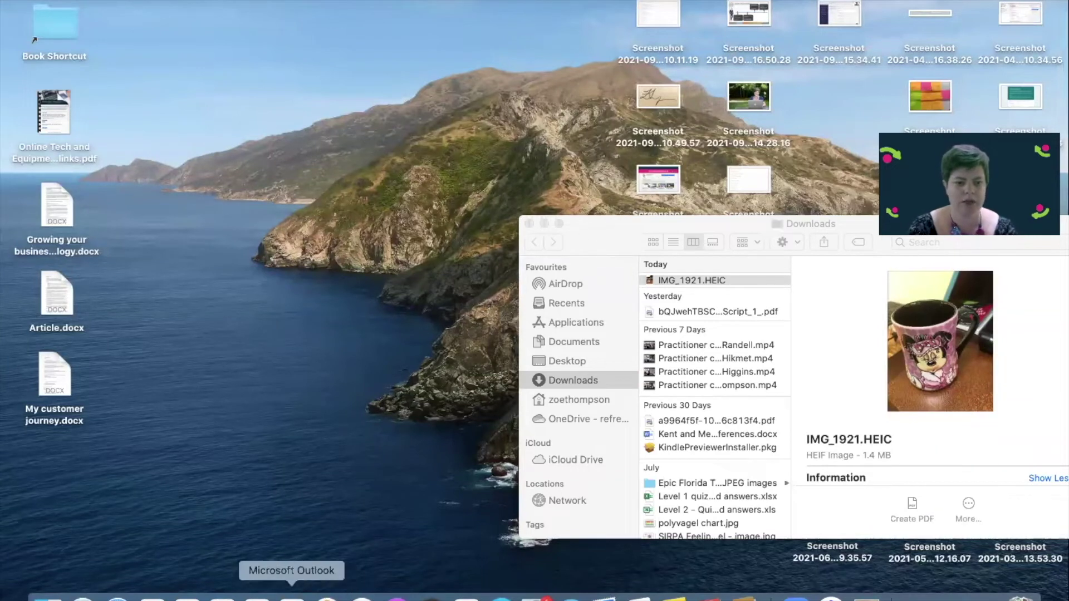
Open the Coffee cup email in Outlook and save its mug photo as 'Coffe cup email.jpg' in Downloads
click(292, 597)
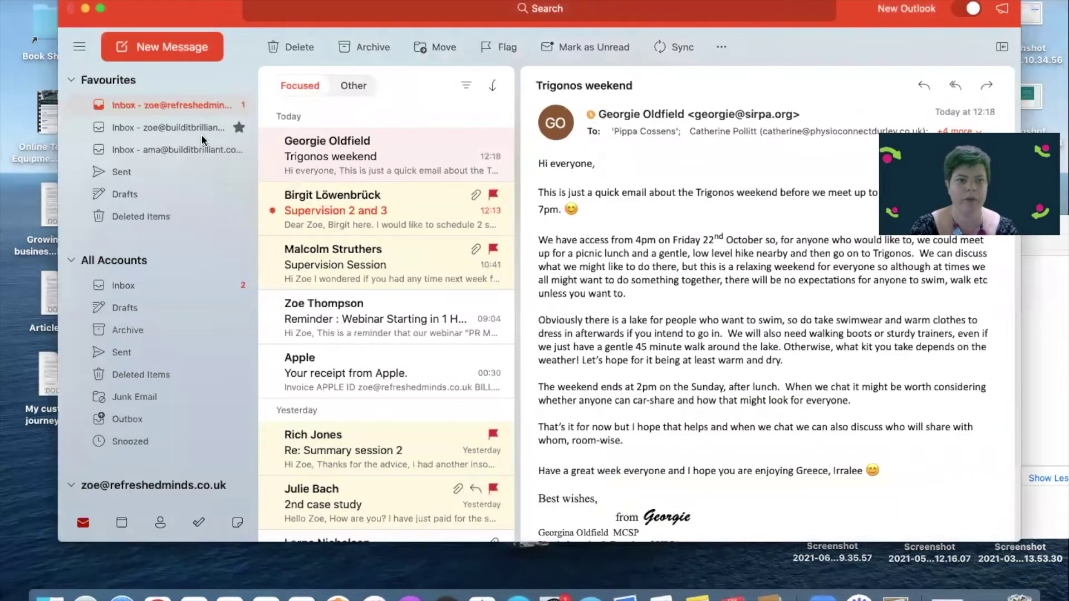
click(201, 134)
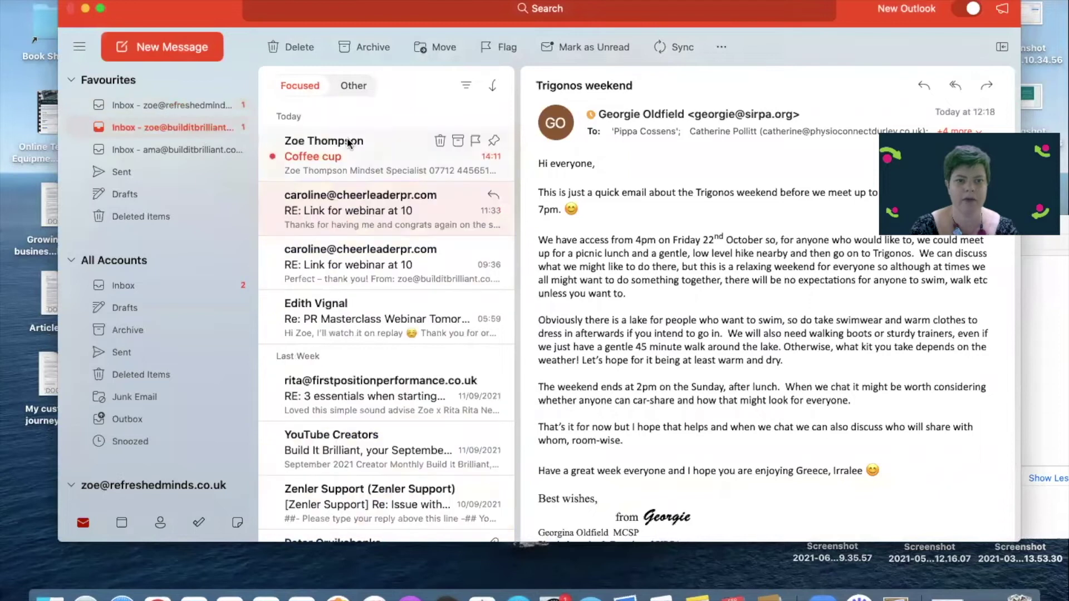
click(354, 139)
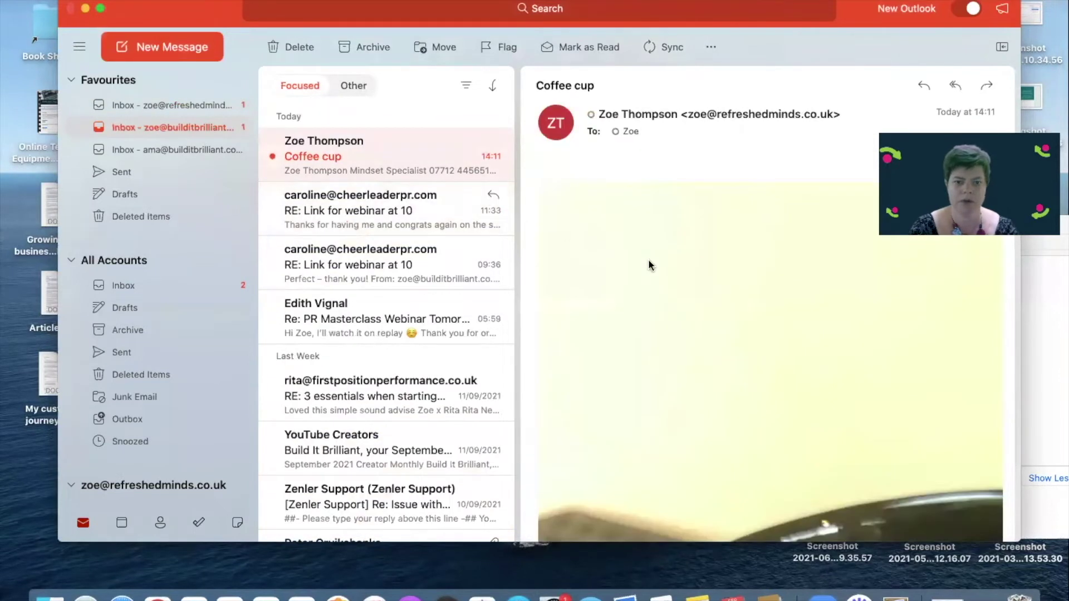
right_click(649, 264)
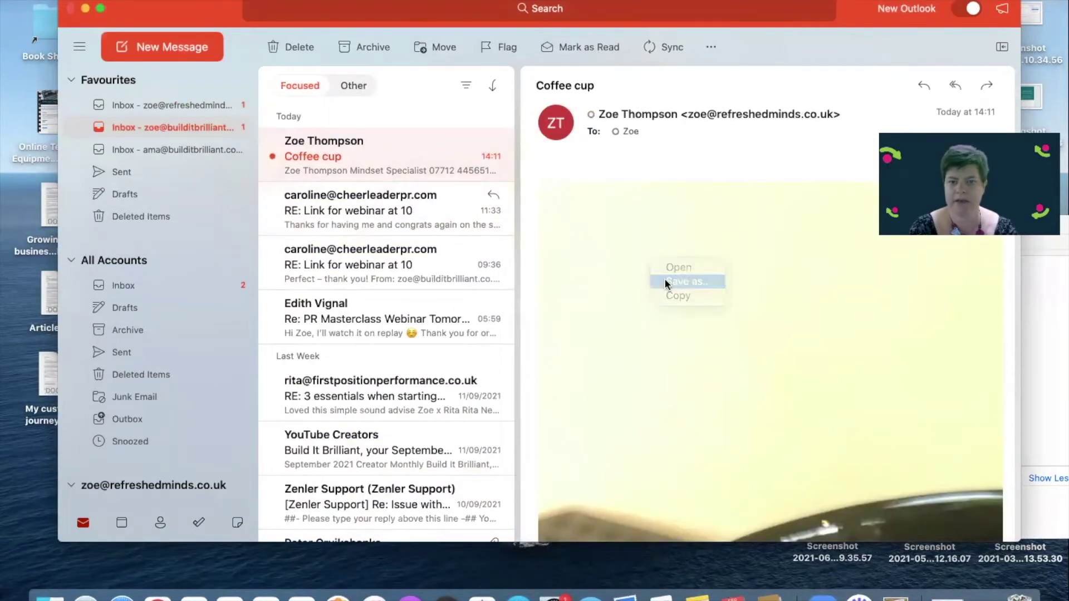
click(664, 282)
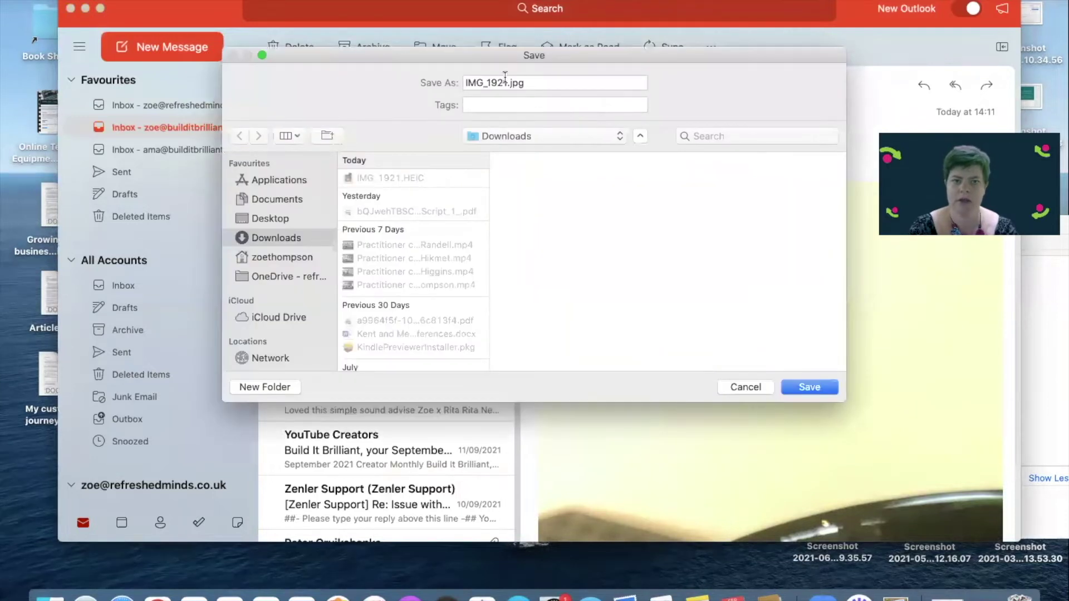
text(C)
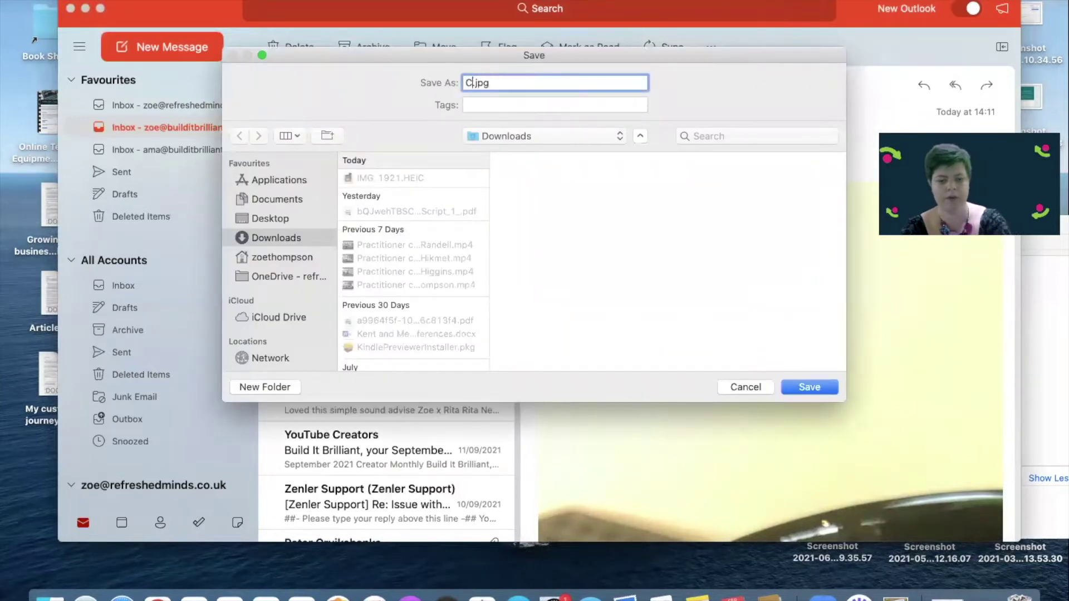
text(offe cup)
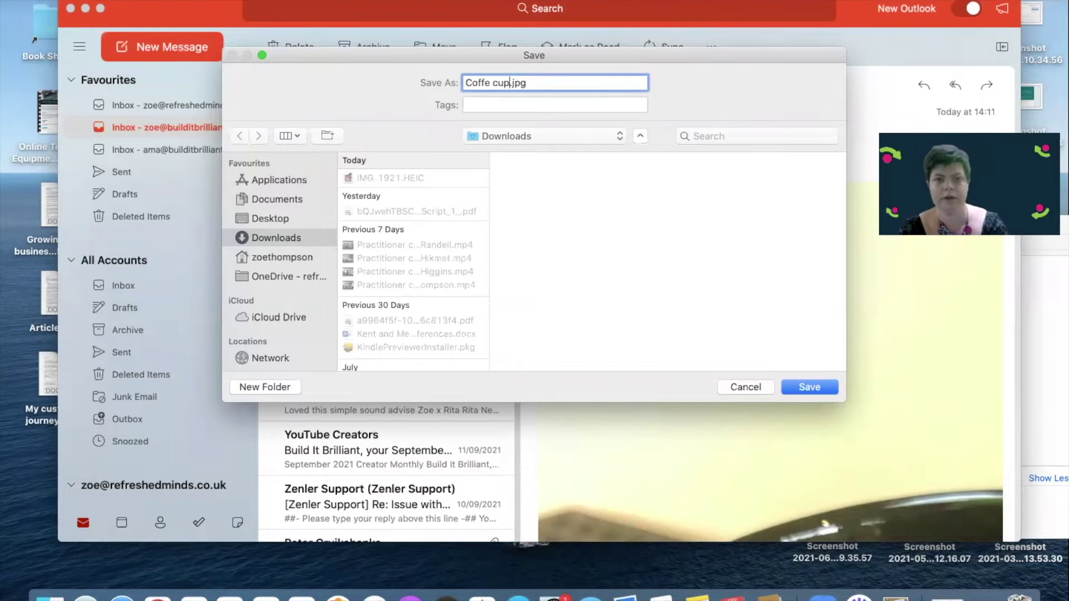
text(email)
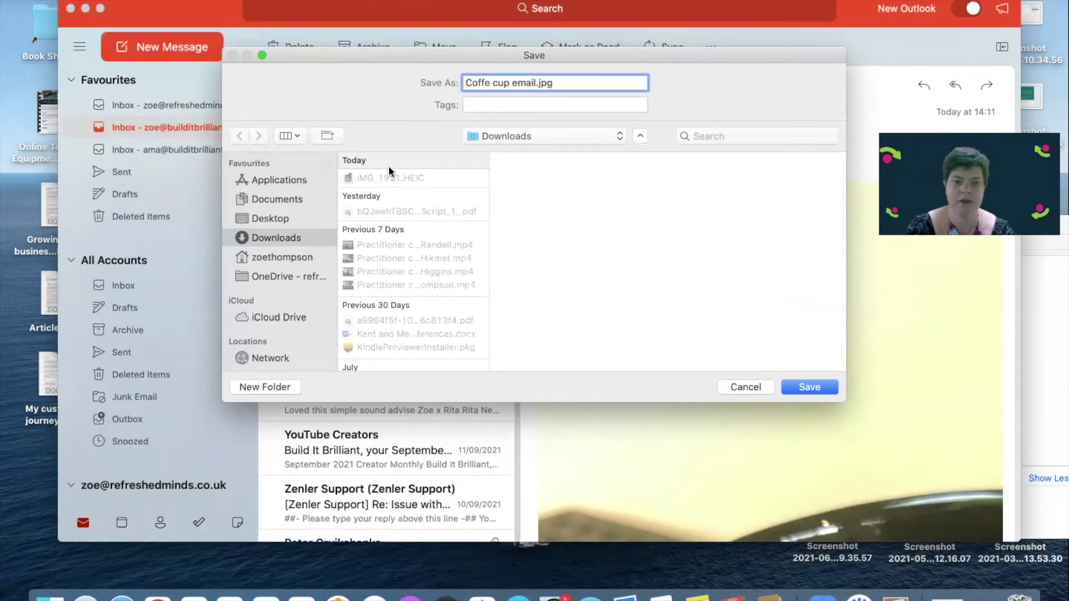
click(826, 387)
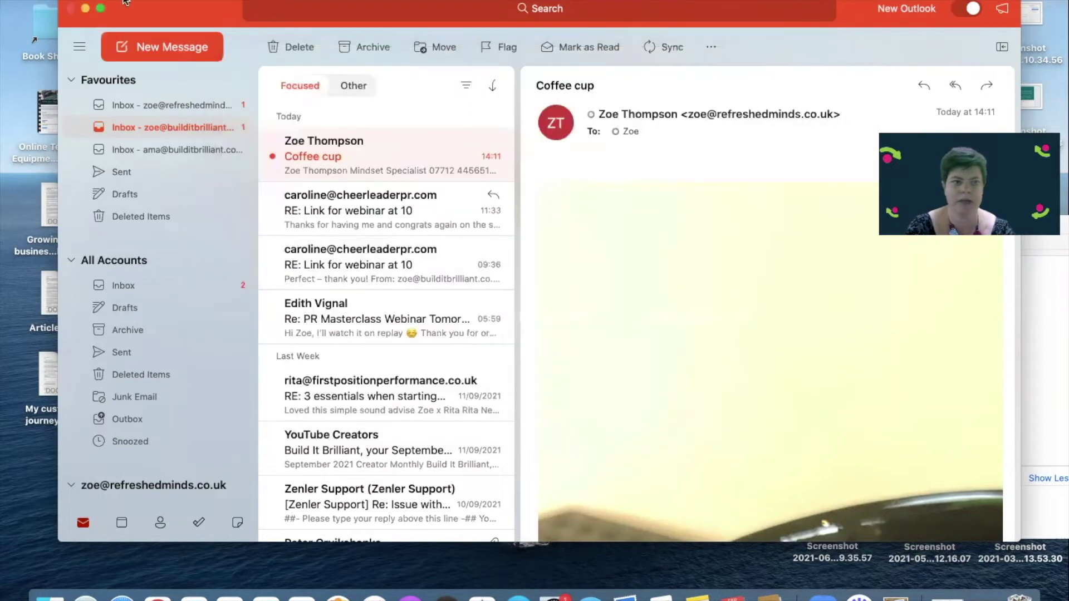
Close Outlook, open Facebook in Safari and open the Messenger chat containing the mug photo
click(71, 9)
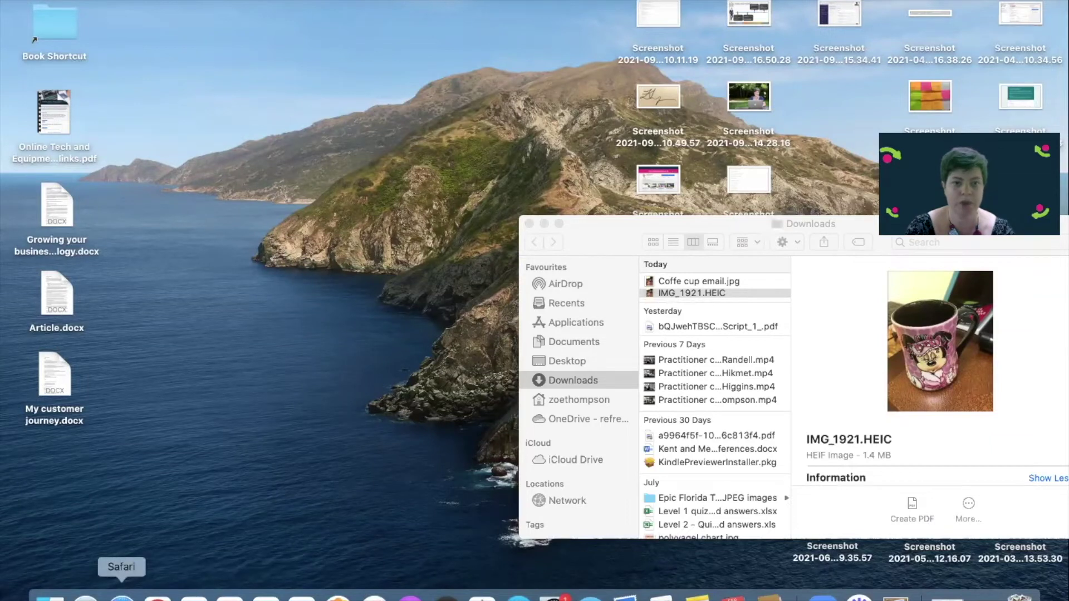
click(121, 597)
click(393, 214)
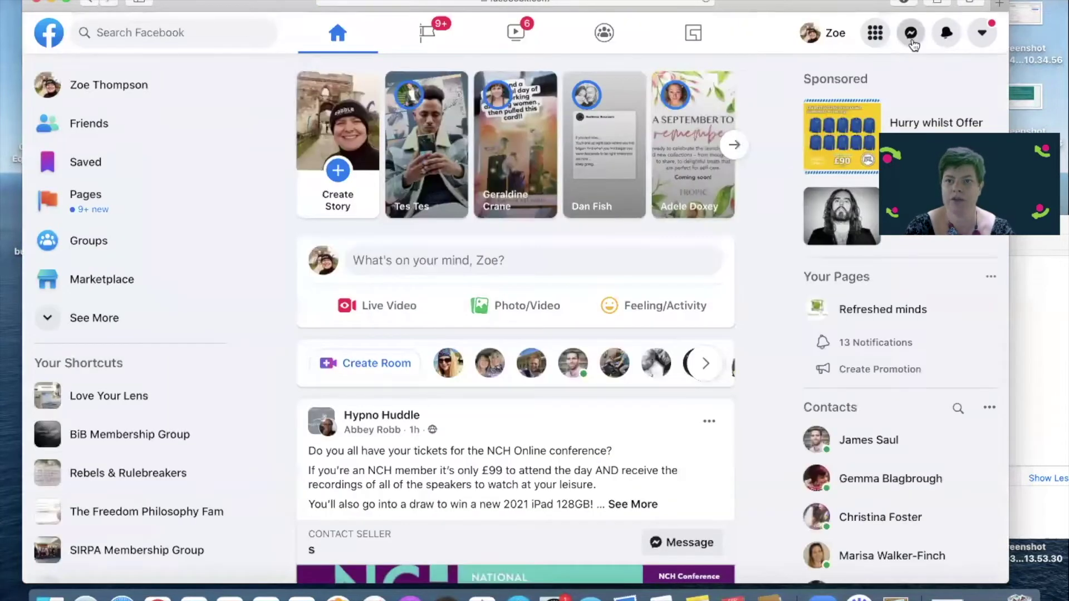
click(911, 33)
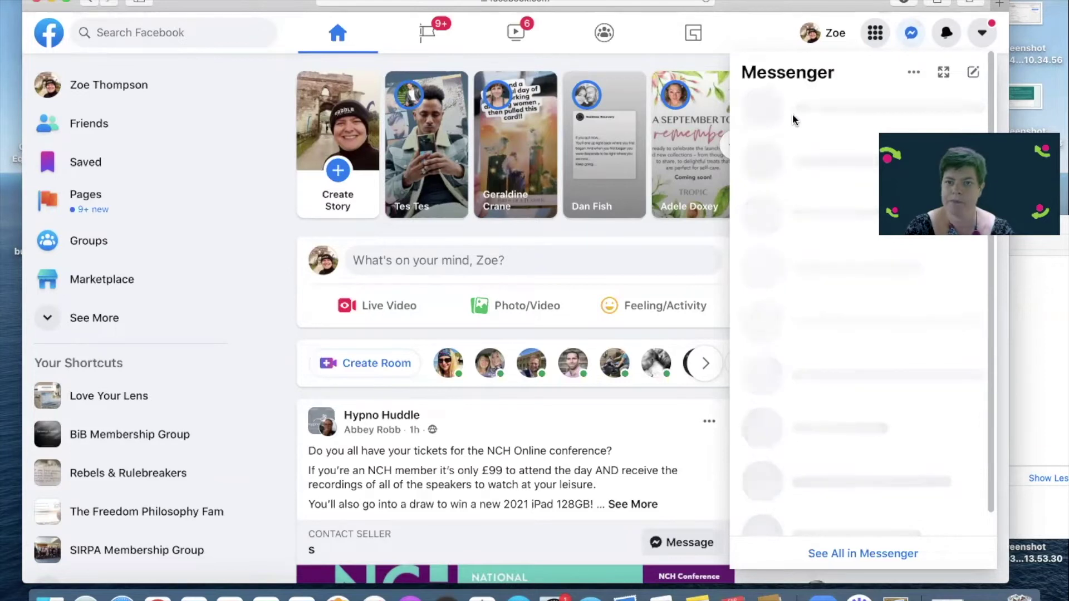
click(802, 144)
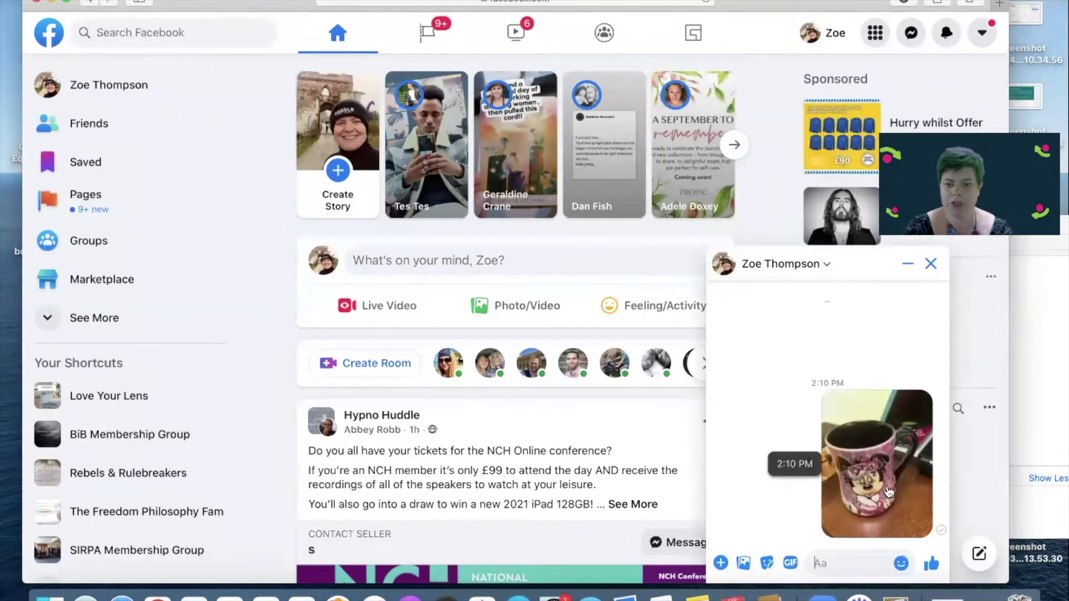
Save the mug photo from the chat to Downloads, then close the chat and the browser
right_click(888, 491)
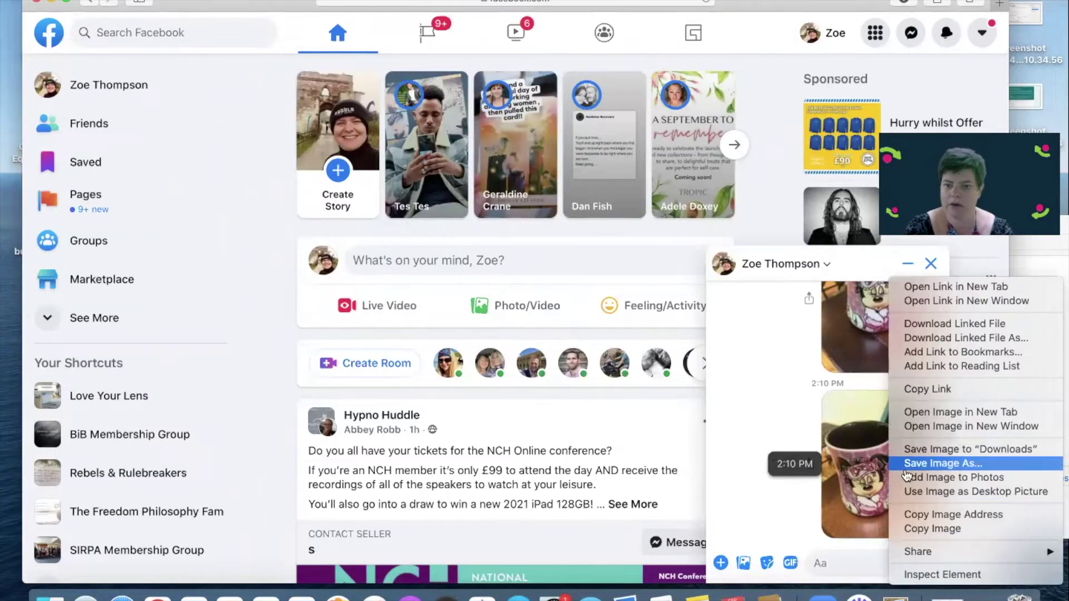
click(907, 452)
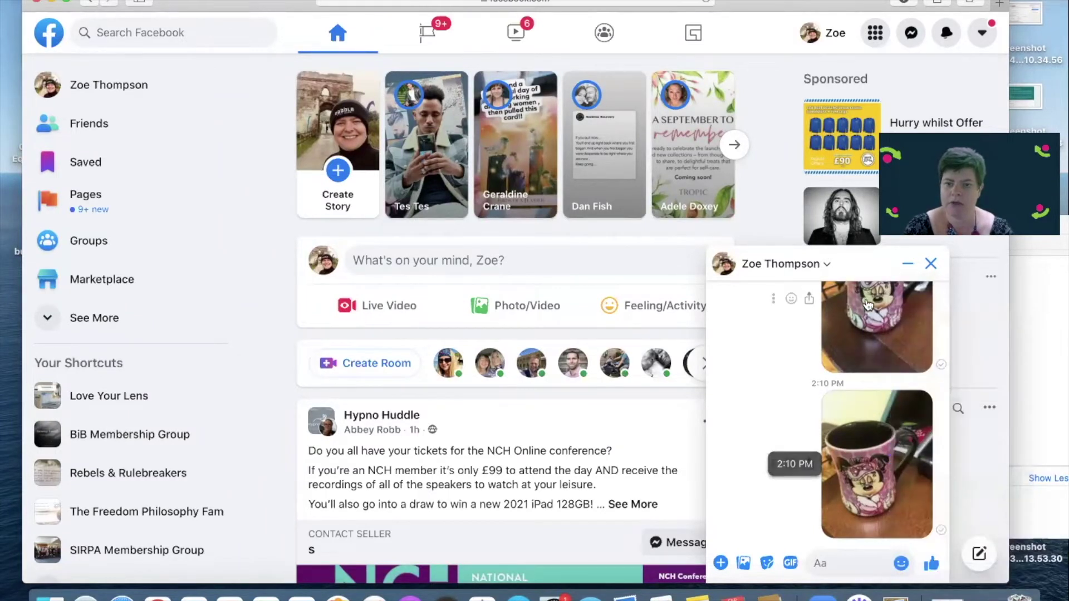
click(930, 263)
click(982, 32)
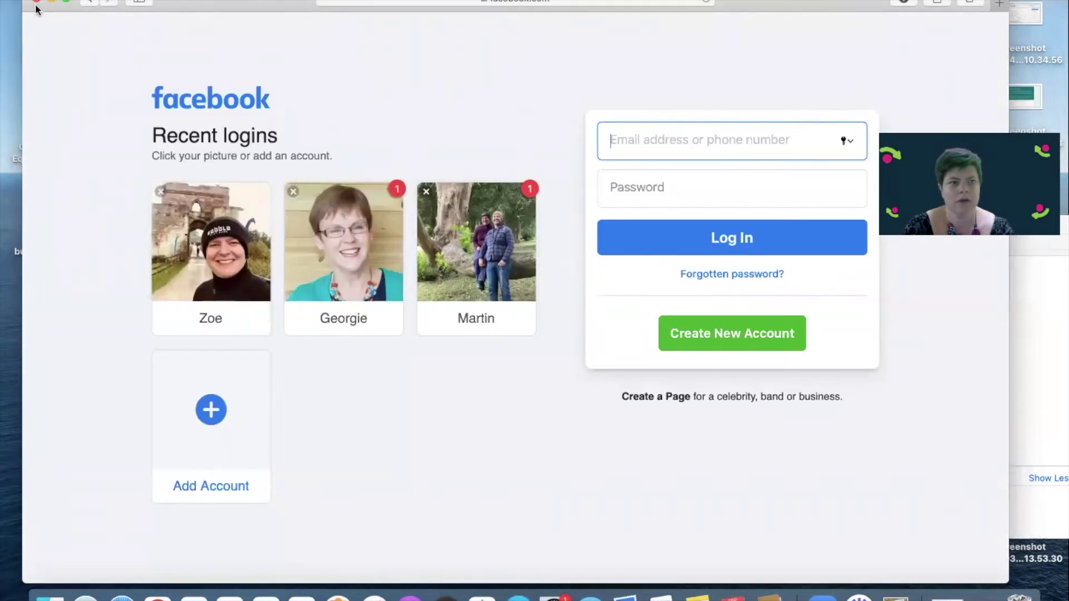
click(36, 2)
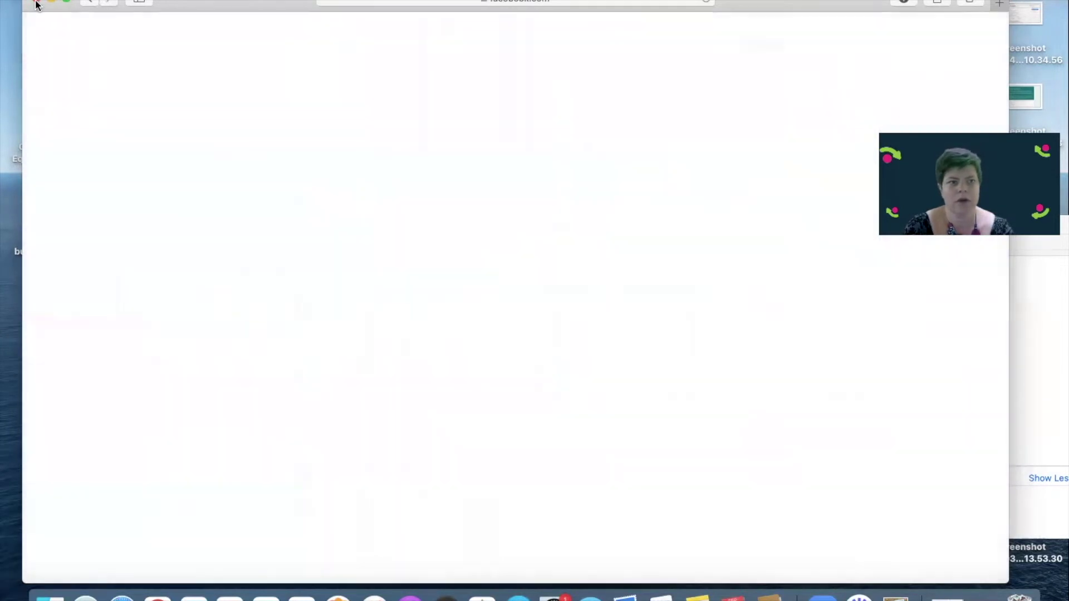
Rename the 1.4 MB IMG_1921.HEIC in Downloads to IMG_1921.jpg
drag(604, 231, 292, 140)
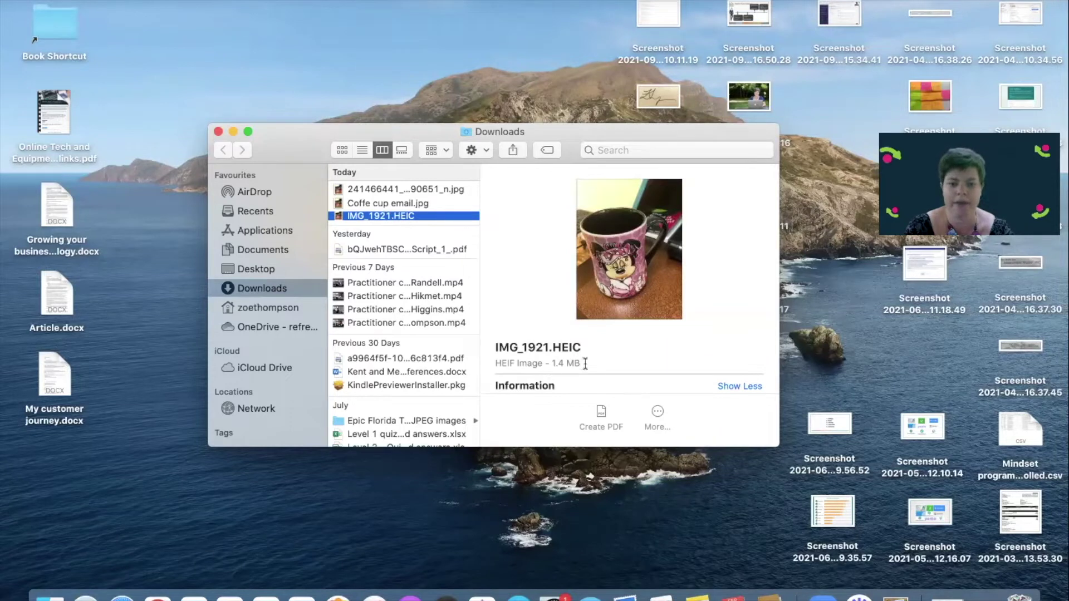
drag(584, 364, 545, 362)
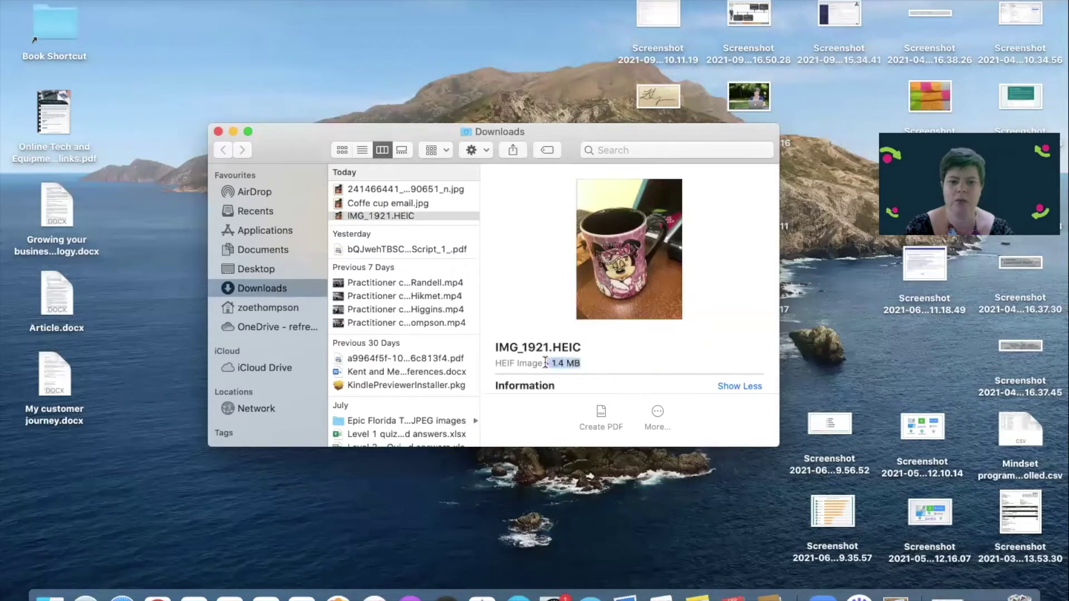
click(402, 216)
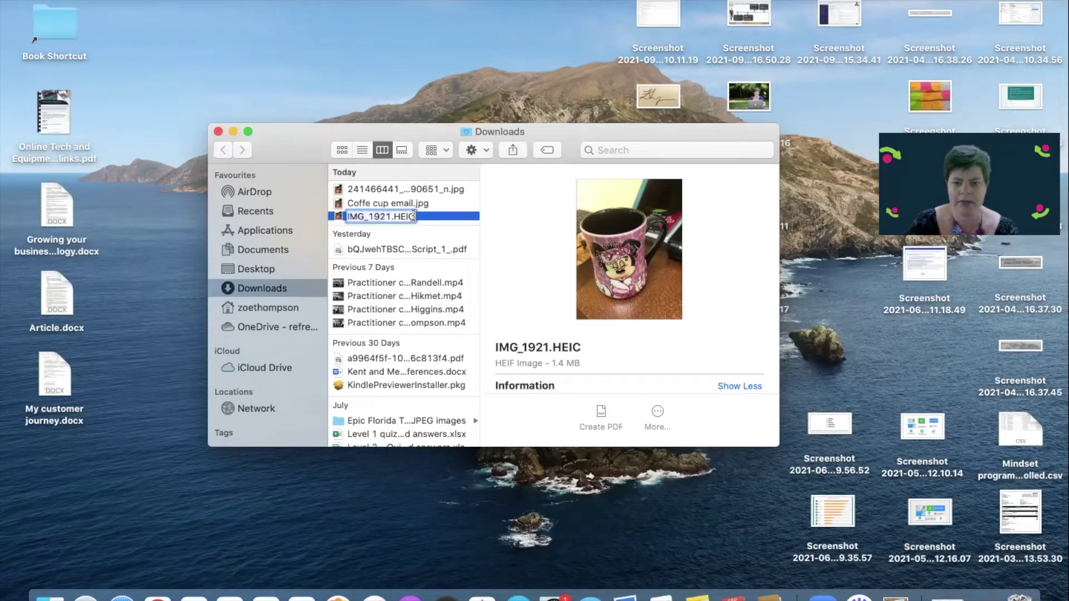
key(BackSpace)
key(BackSpace)
key(BackSpace)
key(BackSpace)
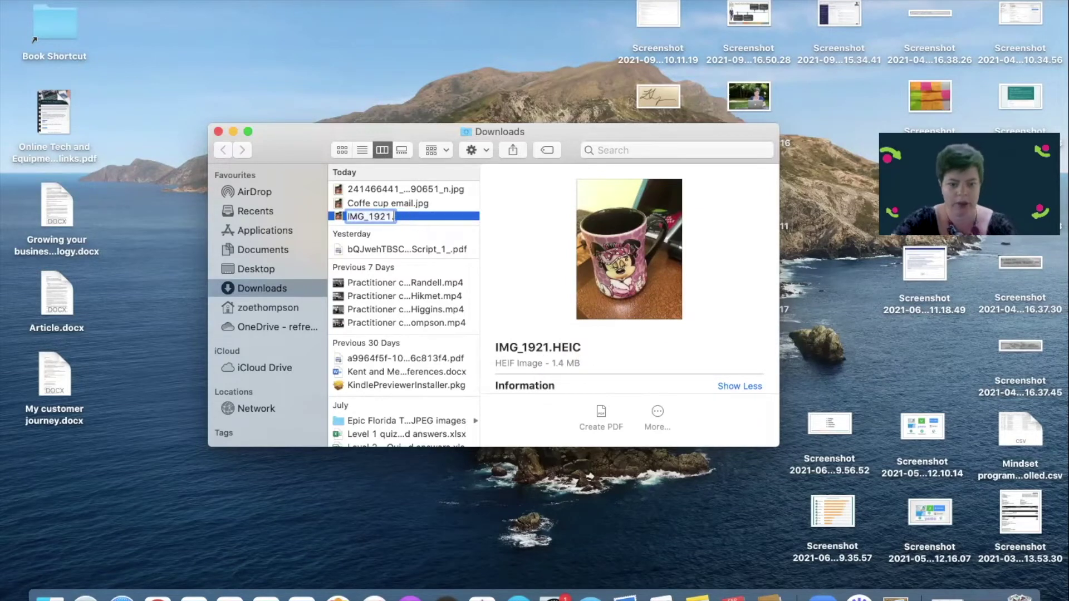
text(jpg)
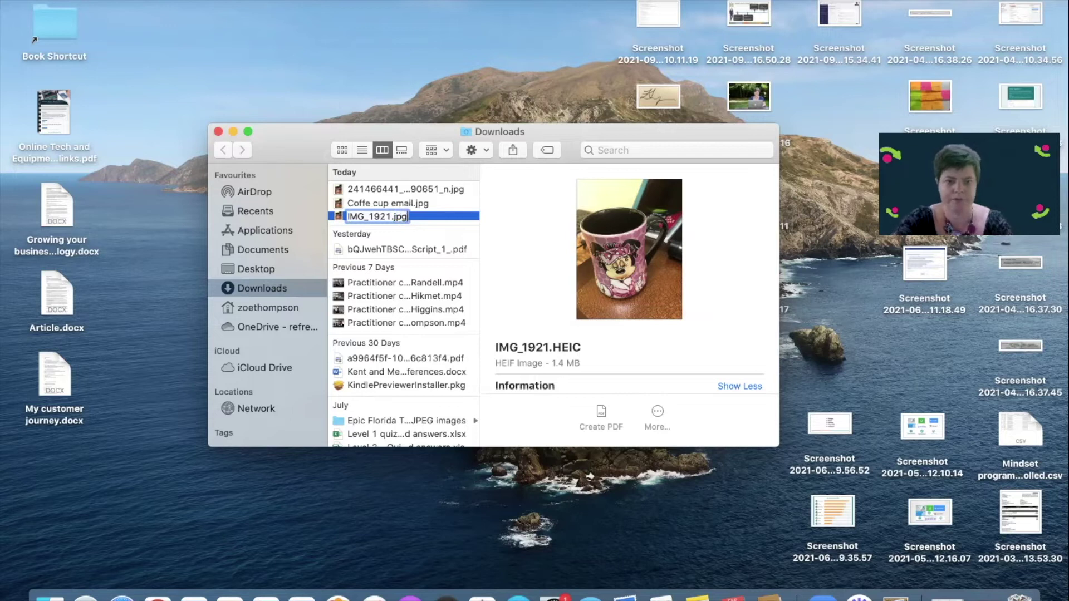
key(Return)
Keep the .jpg extension, then compare sizes: email copy 722 KB, Messenger copy 9 KB
click(639, 204)
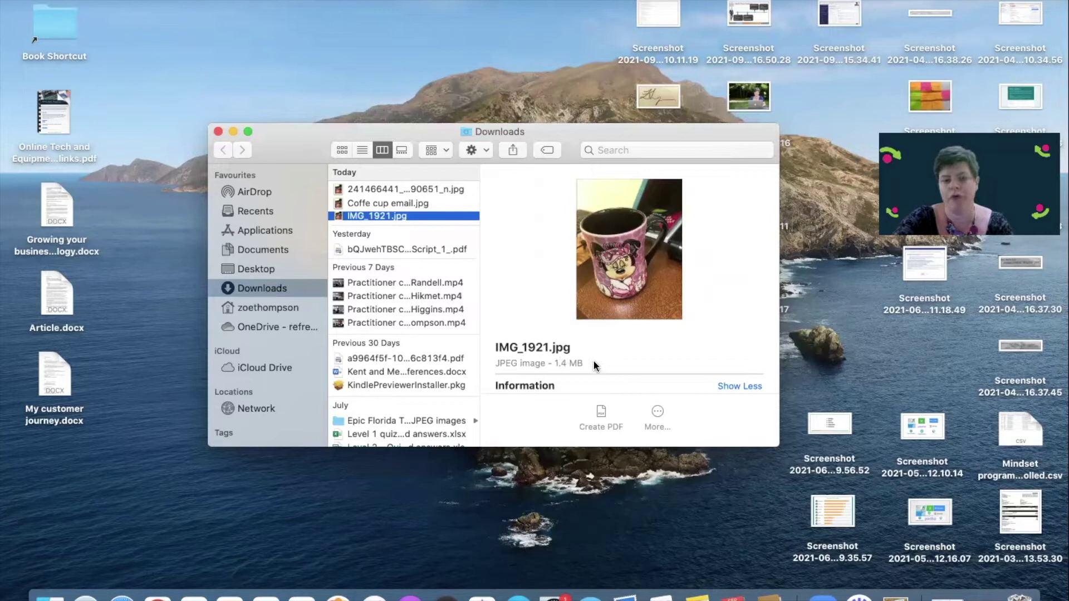
click(389, 203)
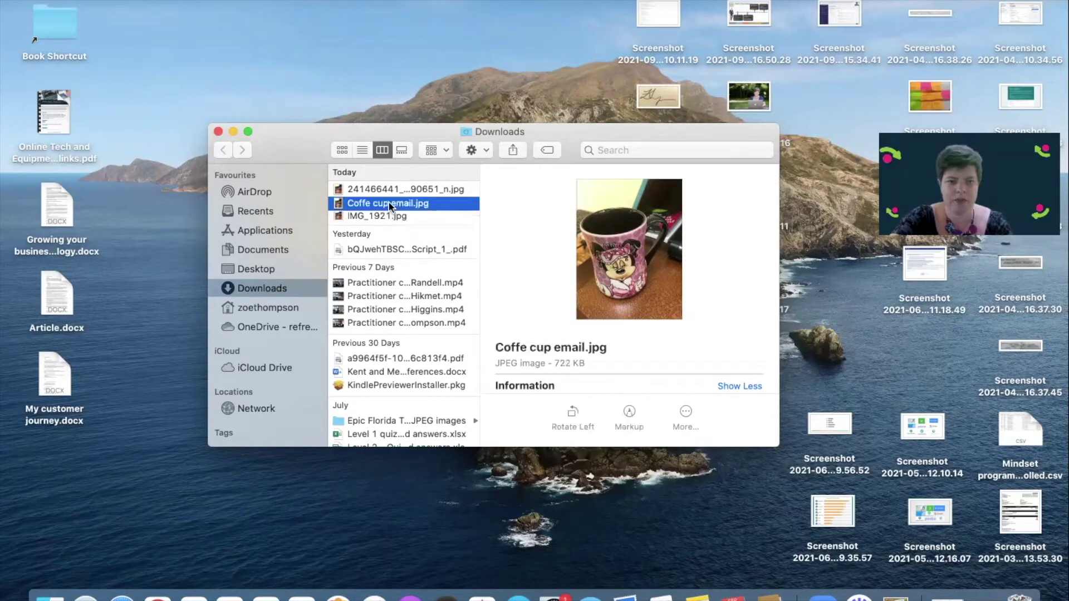
drag(586, 361, 555, 364)
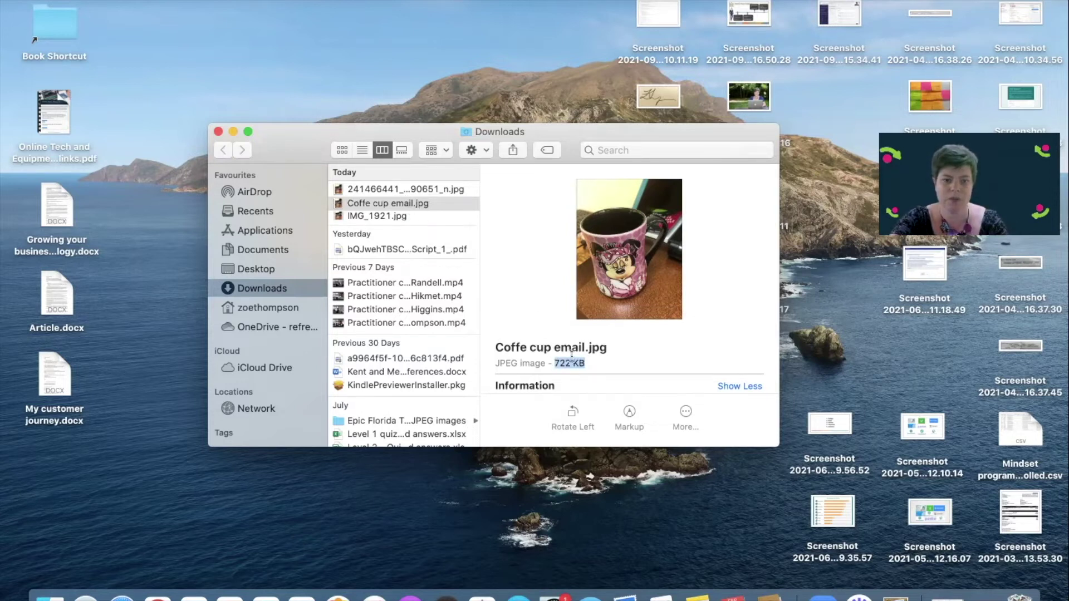
click(385, 186)
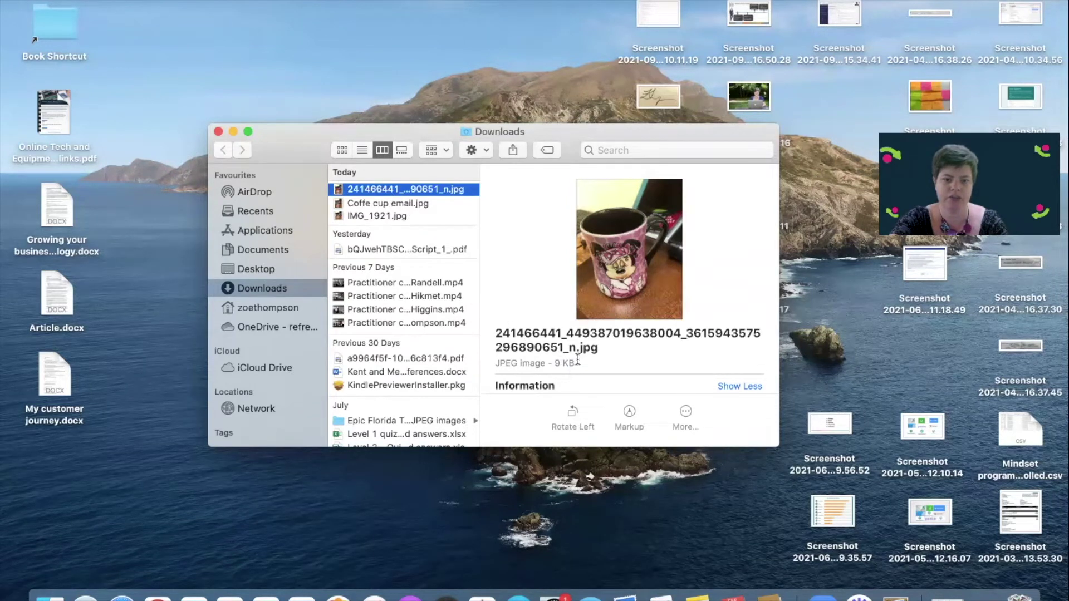
drag(578, 360, 552, 360)
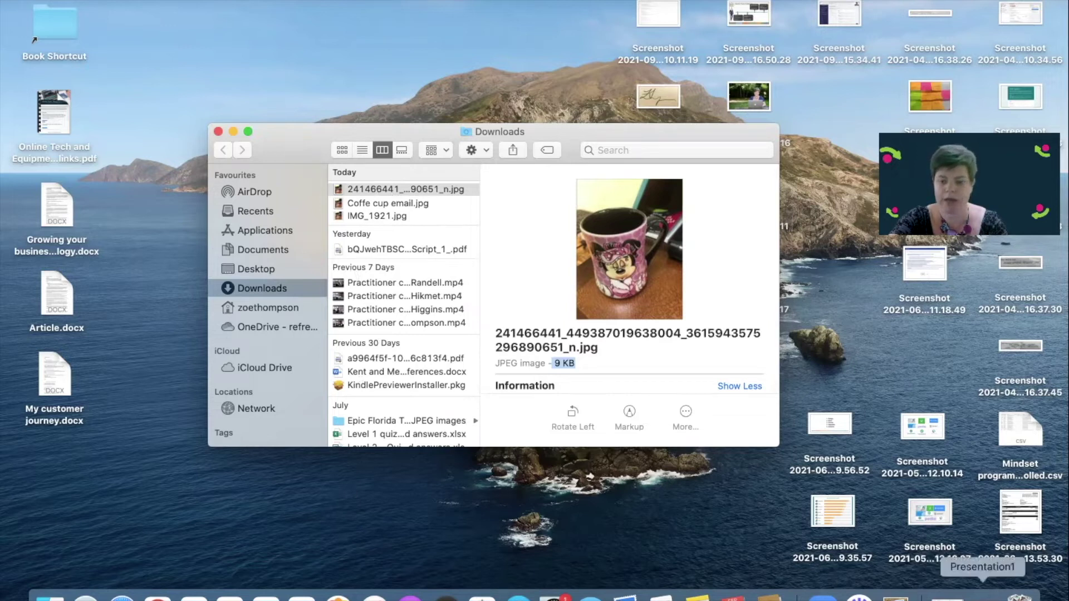
Drag Coffe cup email.jpg from Downloads onto the blank slide as a picture
click(982, 594)
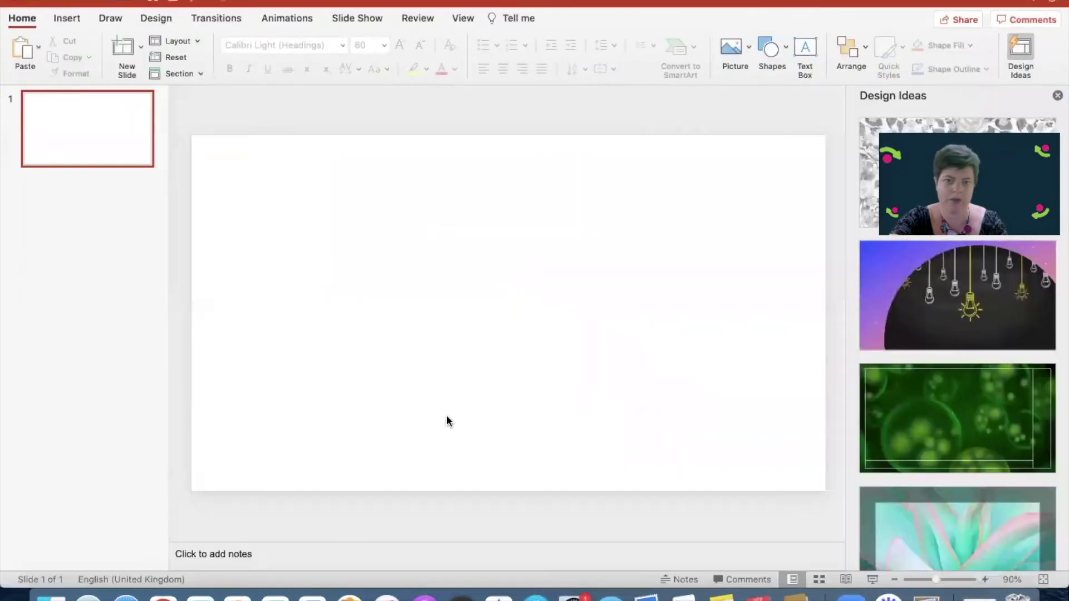
click(52, 595)
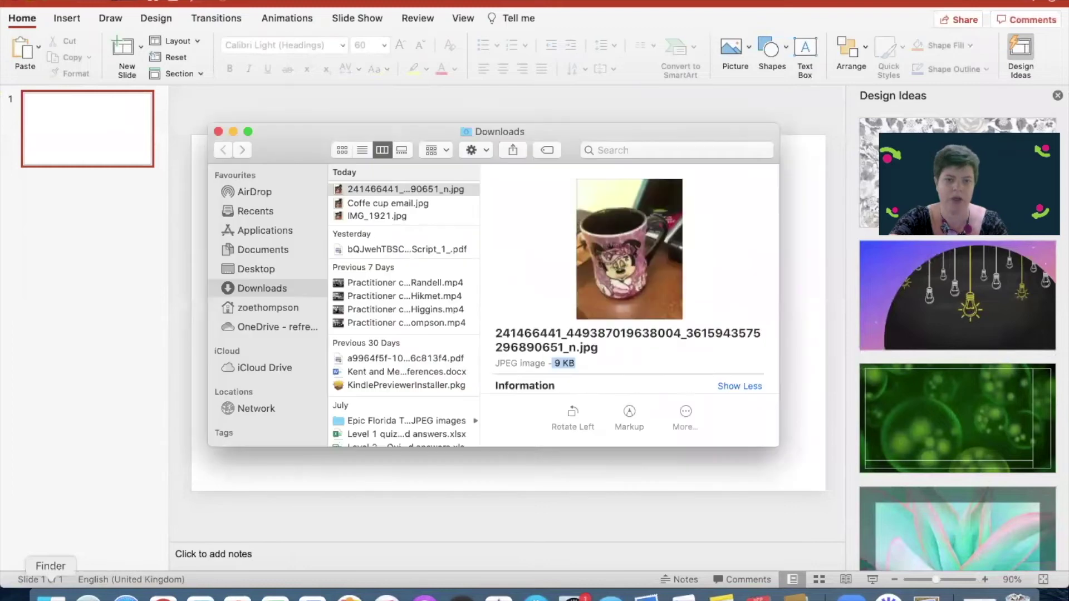
drag(303, 151, 304, 234)
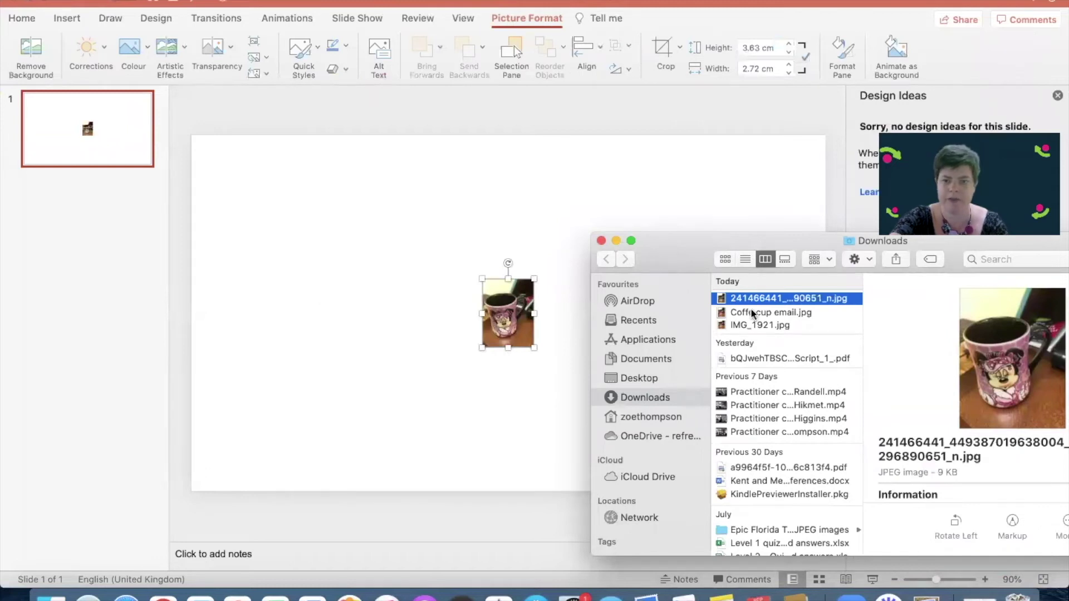
drag(760, 315, 372, 222)
click(495, 241)
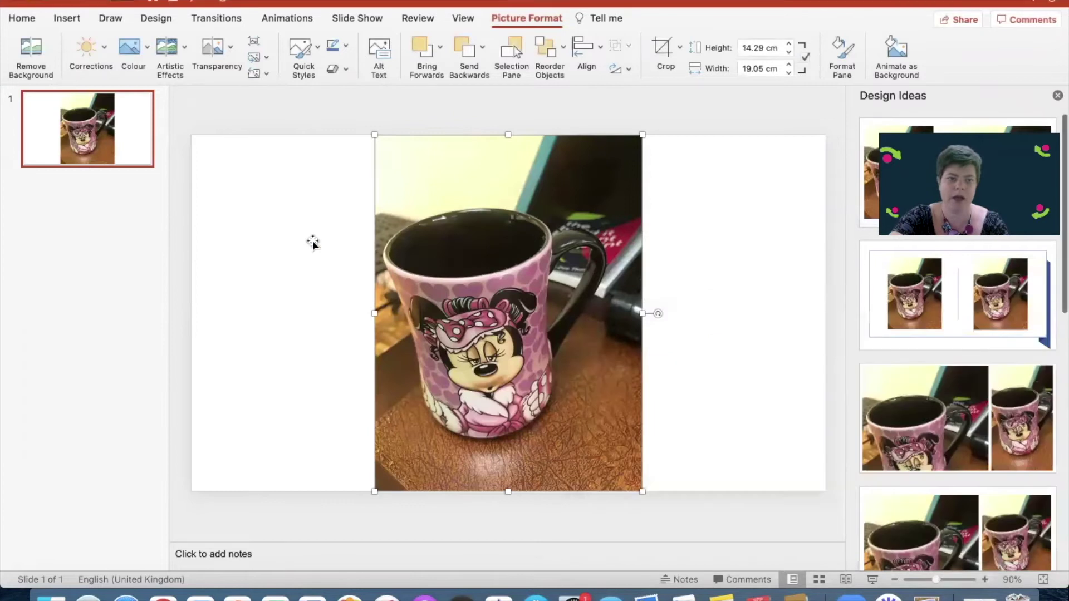
Place the two mugs side by side, enlarging the Messenger copy to 18.04 × 13.49 cm on the right
drag(508, 259, 314, 256)
drag(508, 313, 624, 319)
click(542, 399)
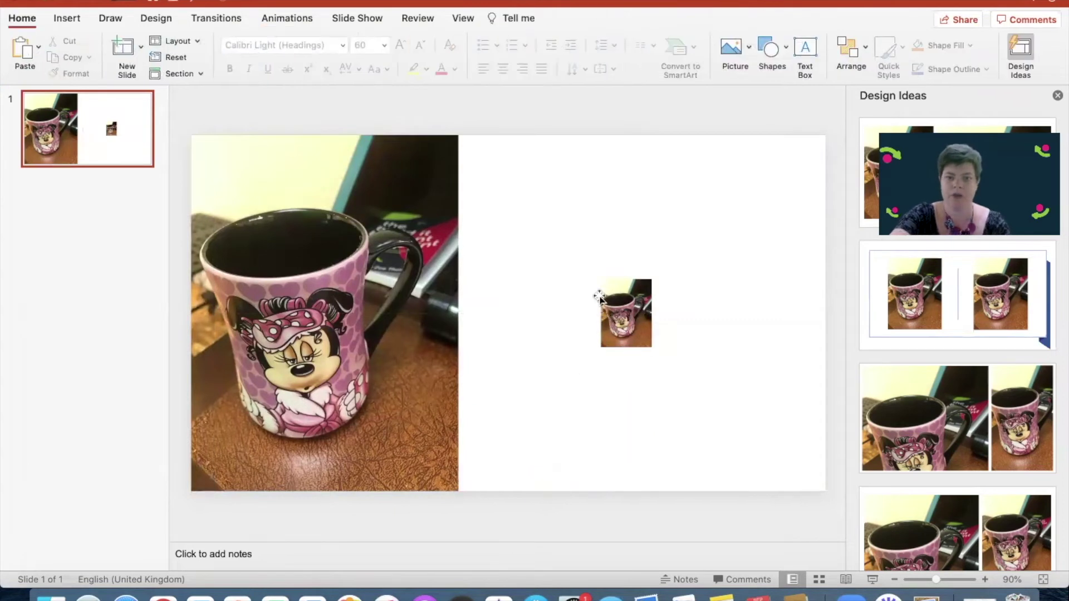
click(622, 291)
drag(601, 280, 399, 167)
drag(526, 196, 629, 316)
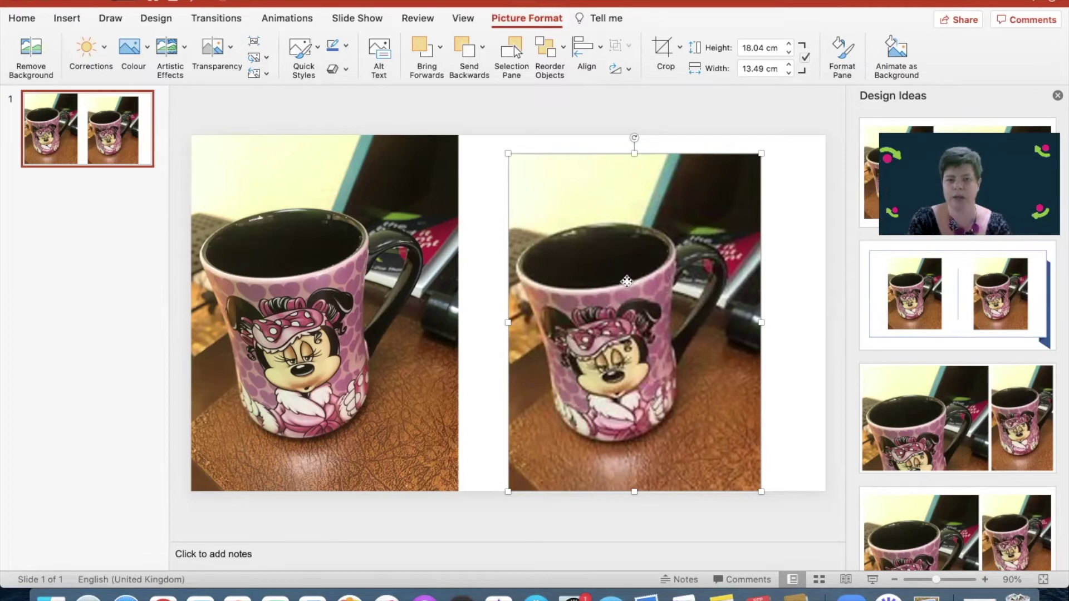
Replace the enlarged Messenger picture with IMG_1921.jpg and shift the sideways mug to the right
key(Delete)
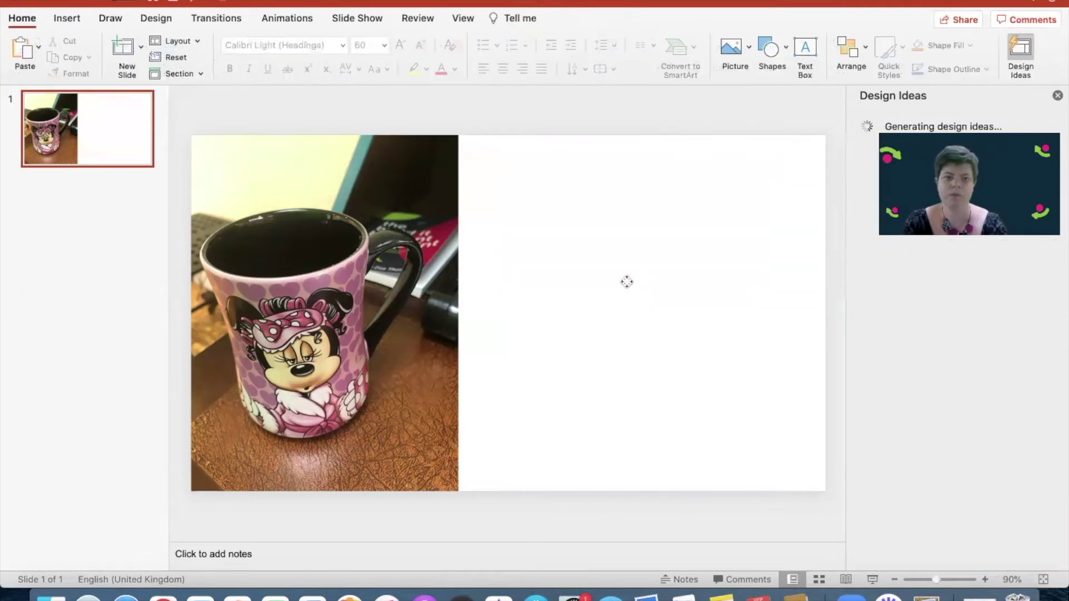
click(316, 287)
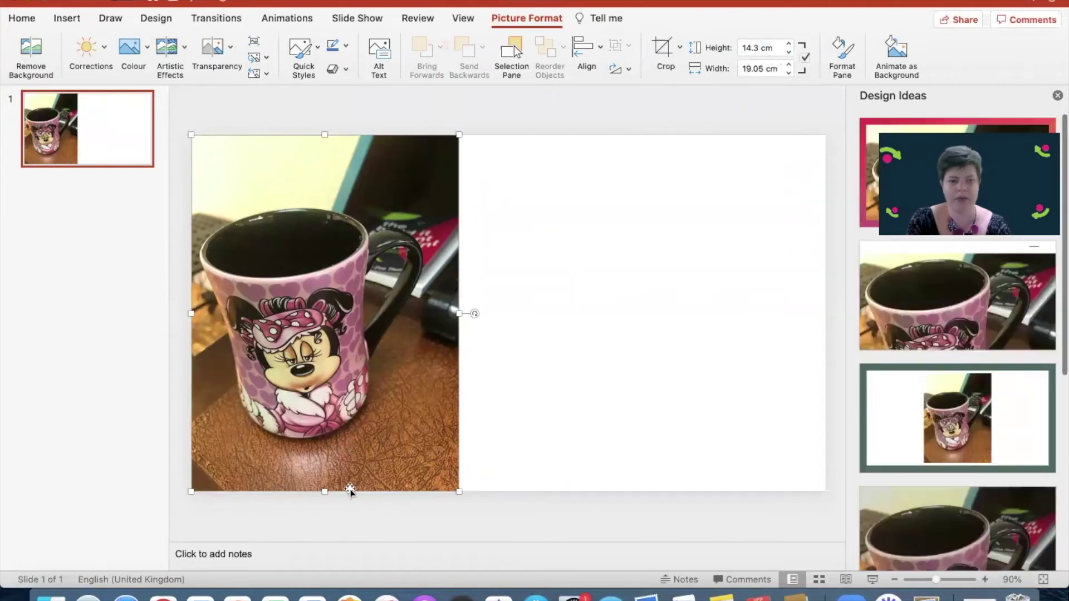
click(50, 597)
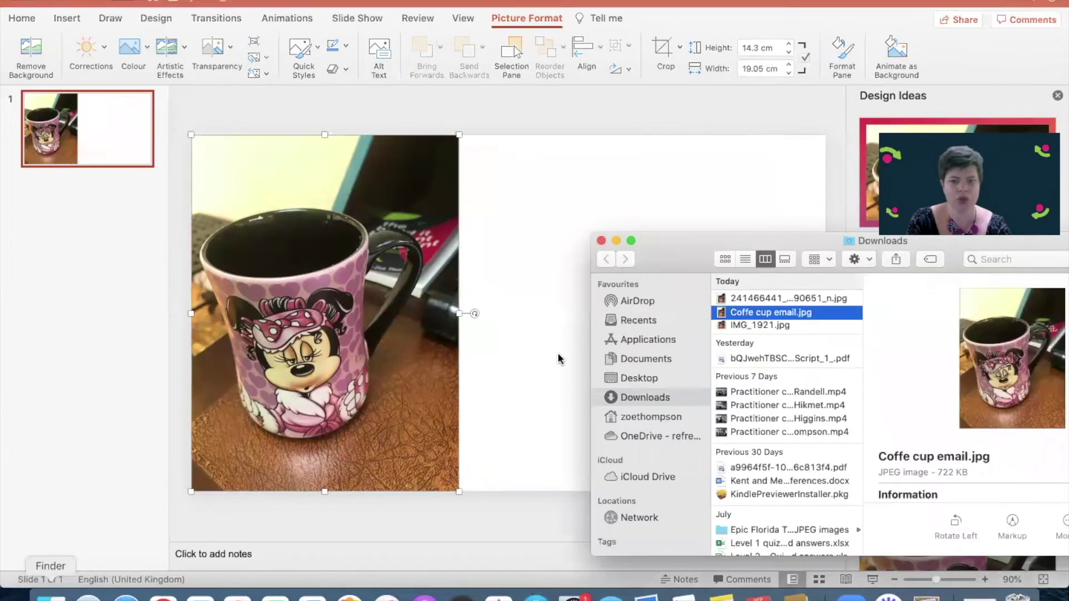
click(787, 326)
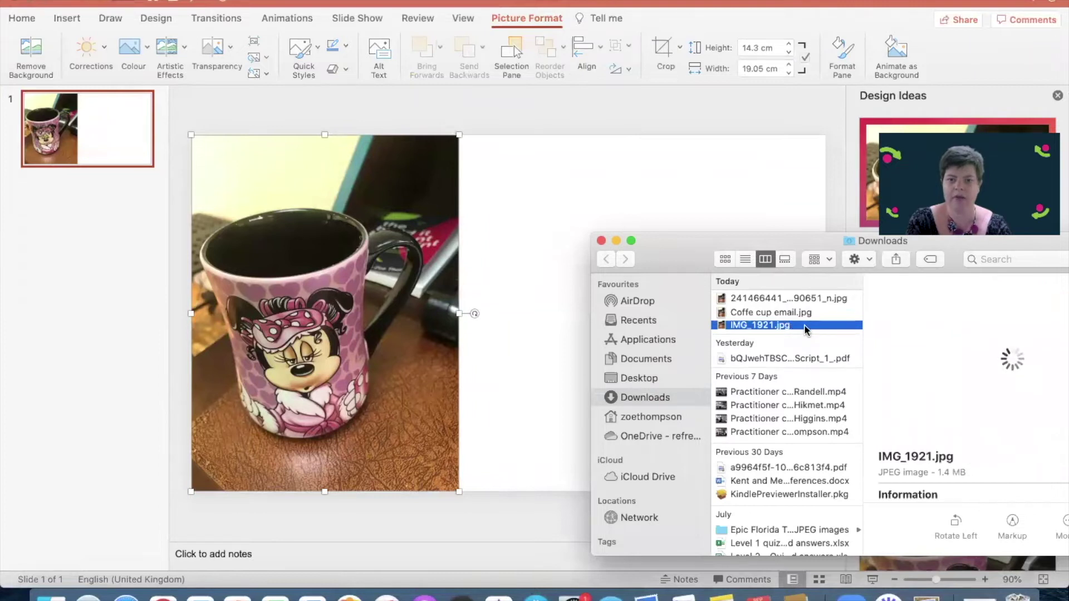
drag(804, 329, 635, 176)
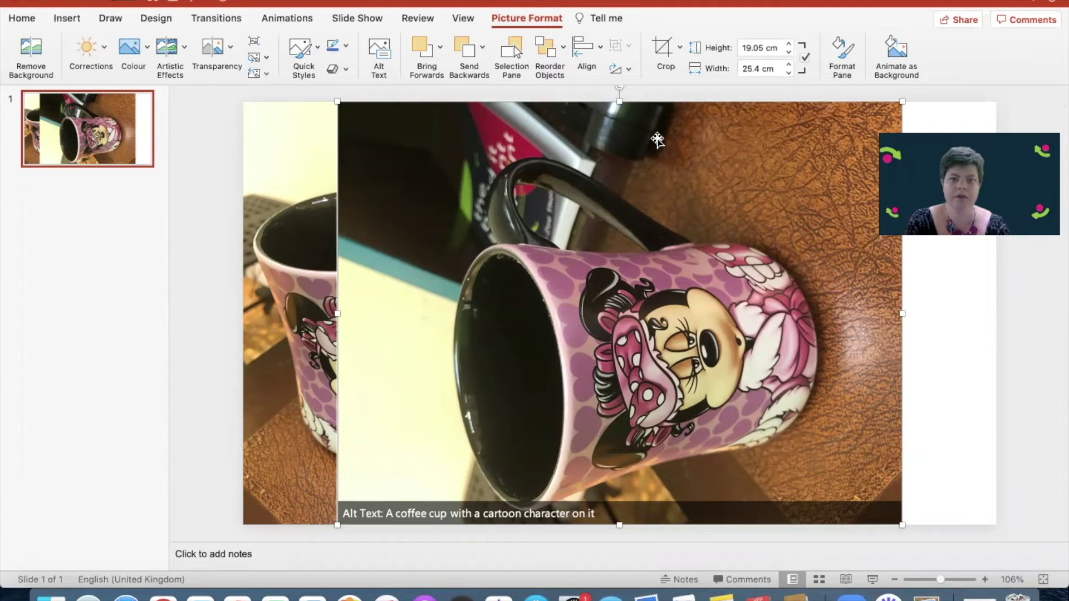
drag(661, 263, 922, 258)
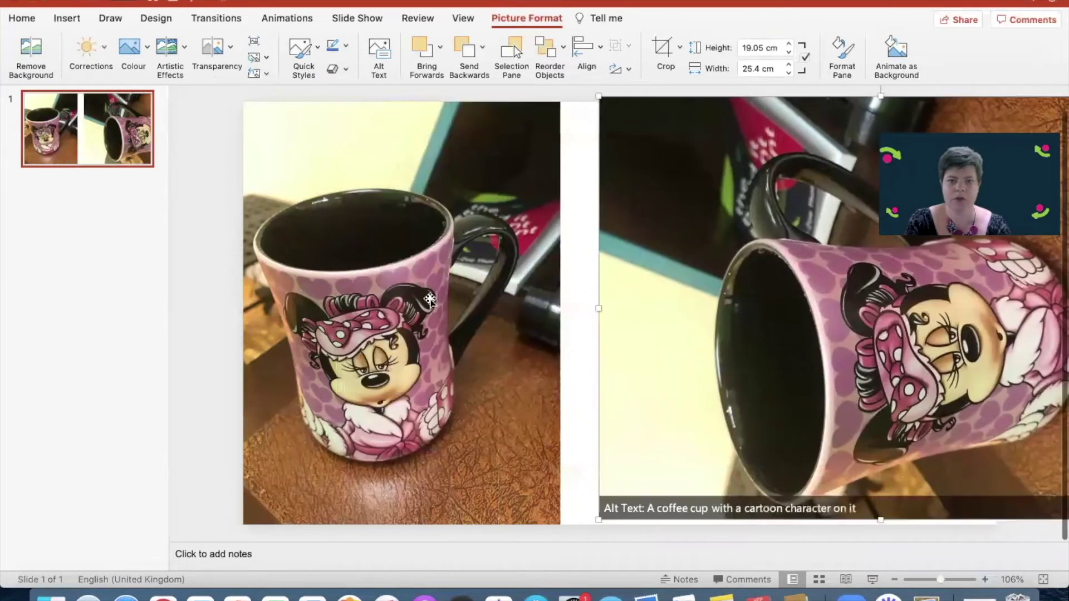
drag(559, 165, 559, 144)
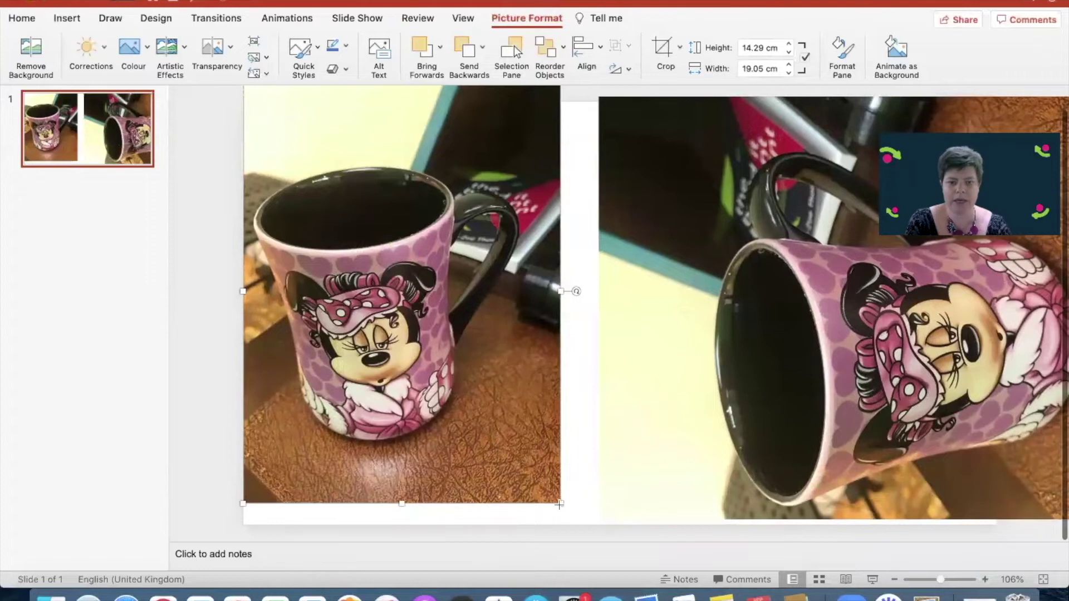
Resize the upright mug photo to about 17.12 × 22.83 cm on the left, beside the sideways mug
drag(560, 504, 958, 557)
drag(497, 399, 467, 440)
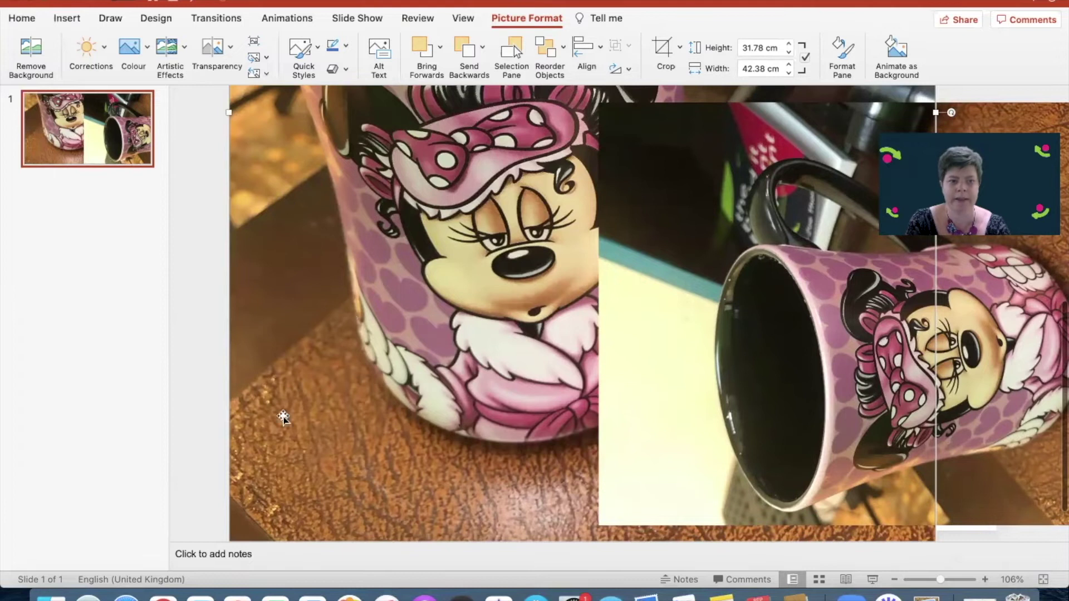
scroll(283, 349, up, 10)
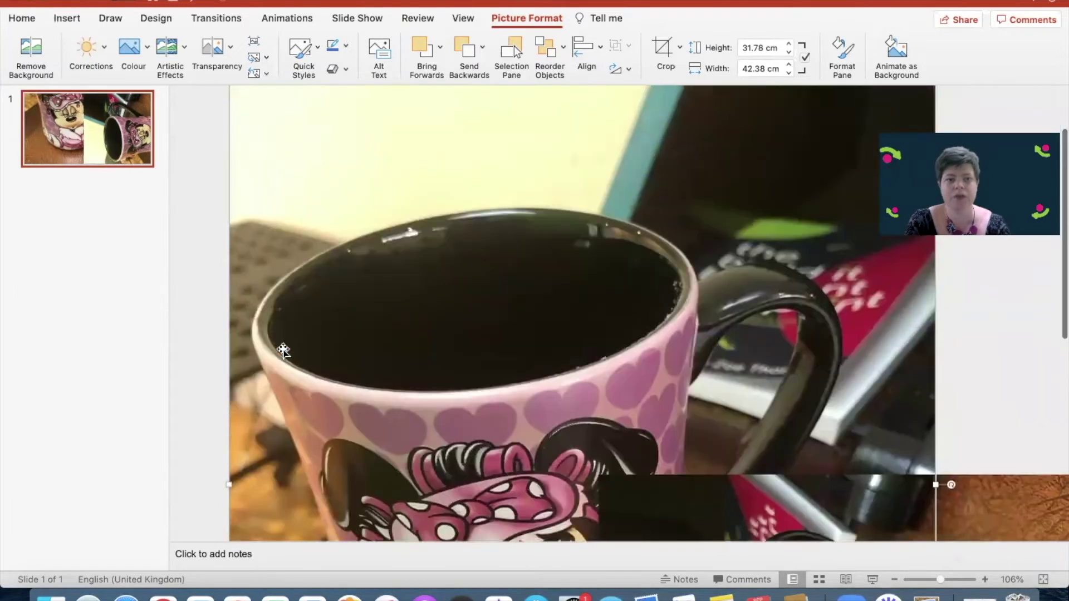
scroll(283, 349, up, 3)
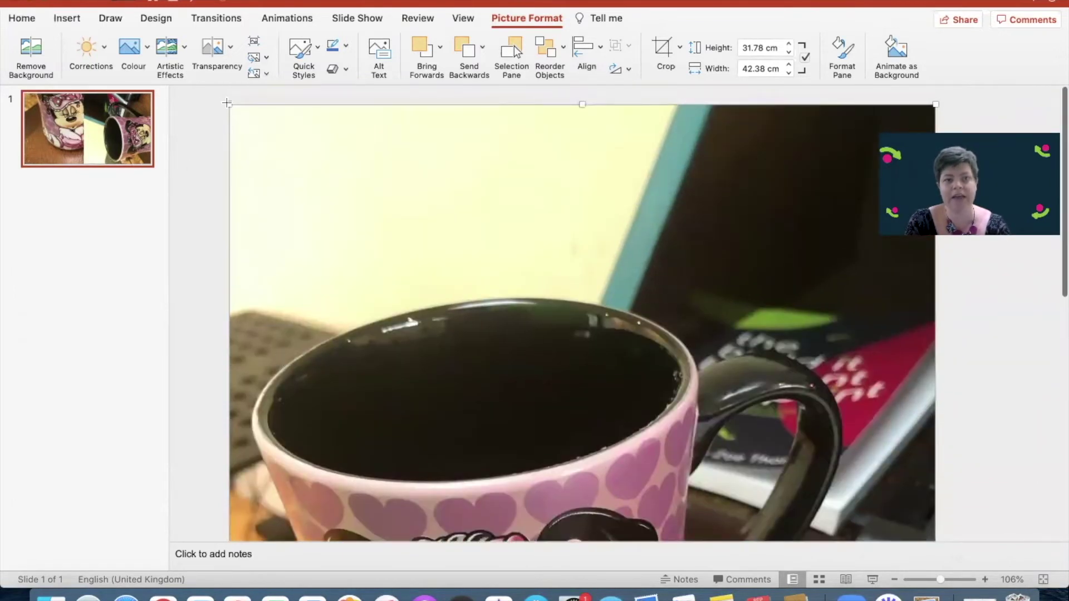
drag(227, 103, 630, 468)
scroll(579, 317, down, 1)
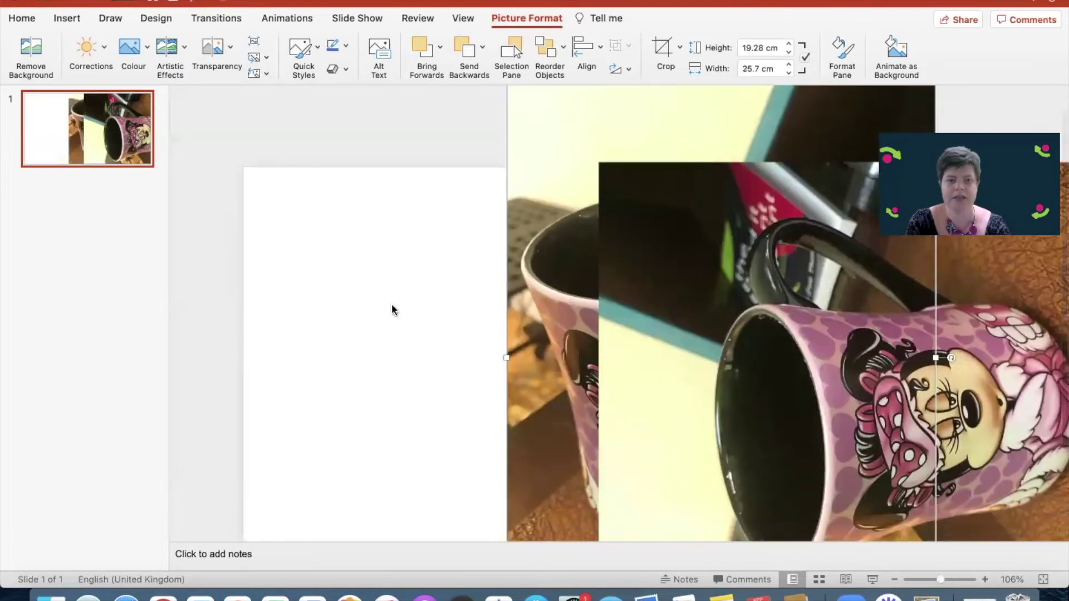
drag(567, 305, 317, 307)
scroll(315, 295, up, 1)
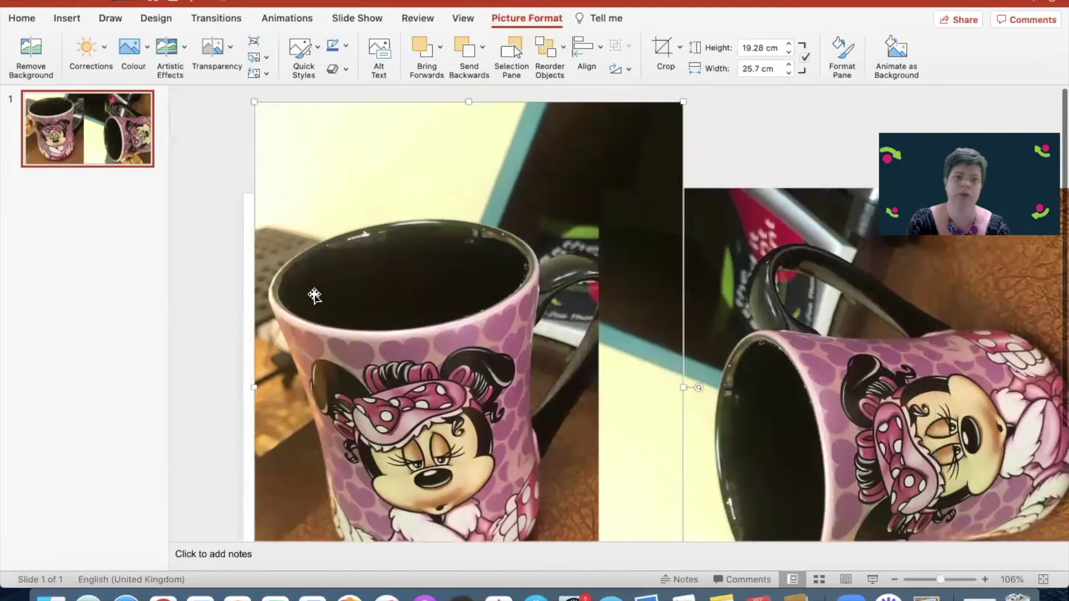
drag(254, 102, 302, 166)
scroll(409, 251, down, 1)
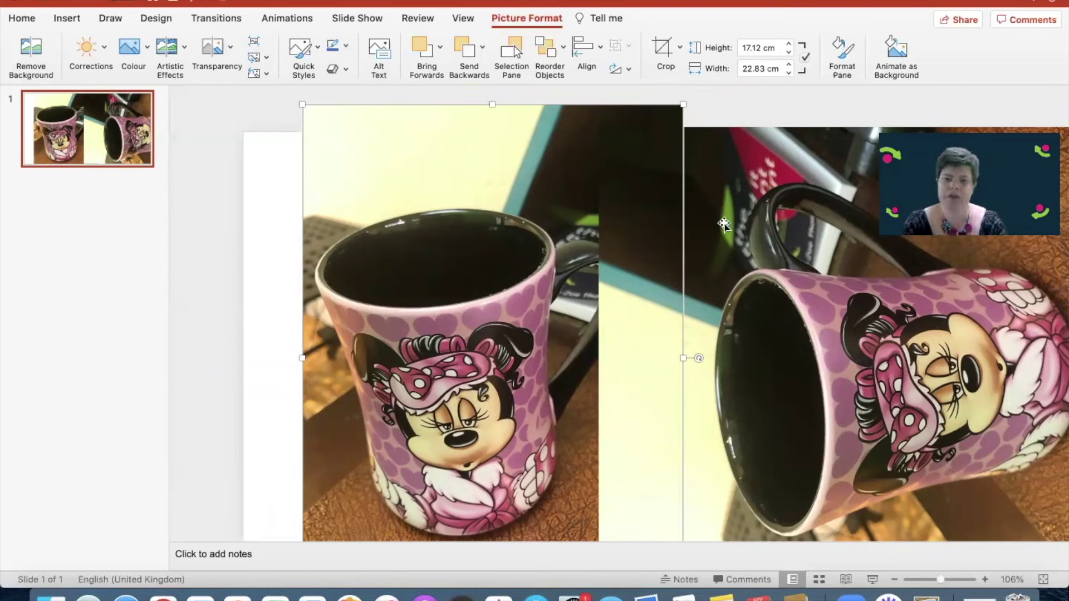
scroll(734, 213, down, 1)
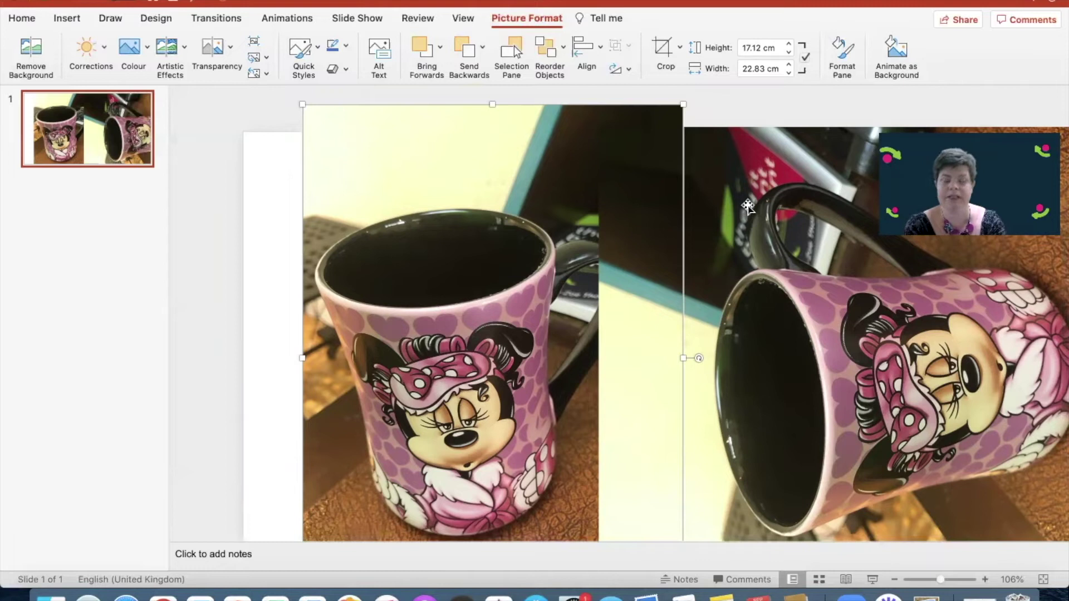
click(747, 206)
scroll(748, 205, down, 1)
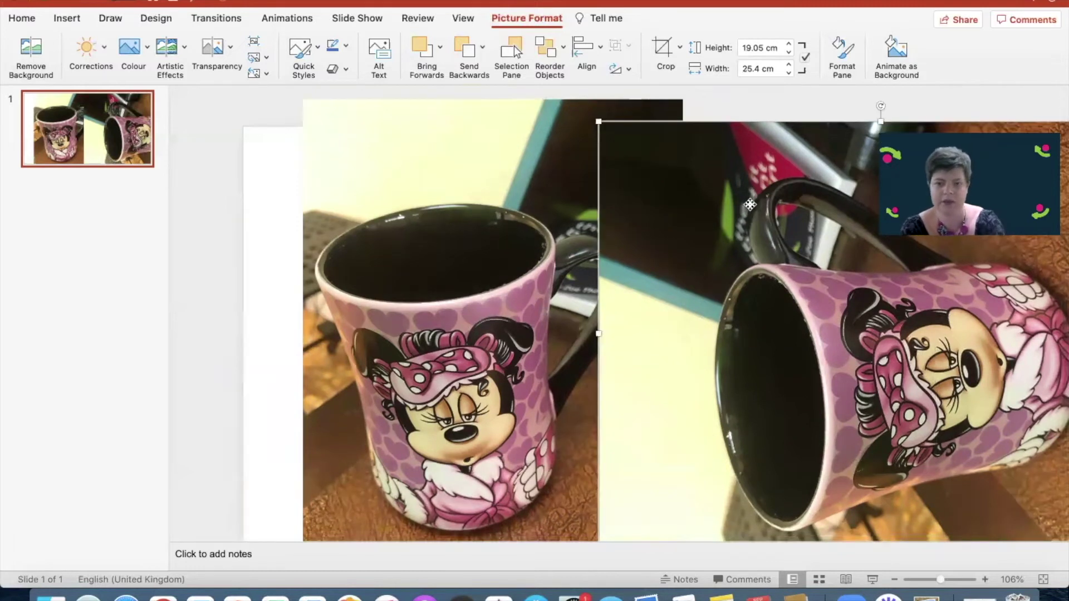
Delete the sideways mug, leaving the 17.12 × 22.84 cm upright mug photo selected
key(Delete)
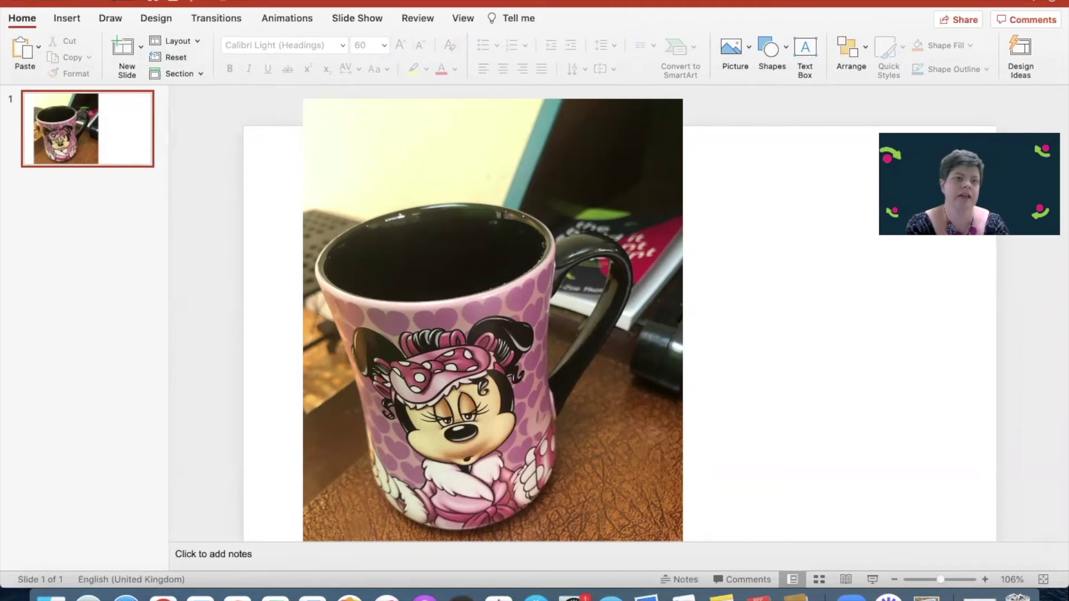
click(120, 0)
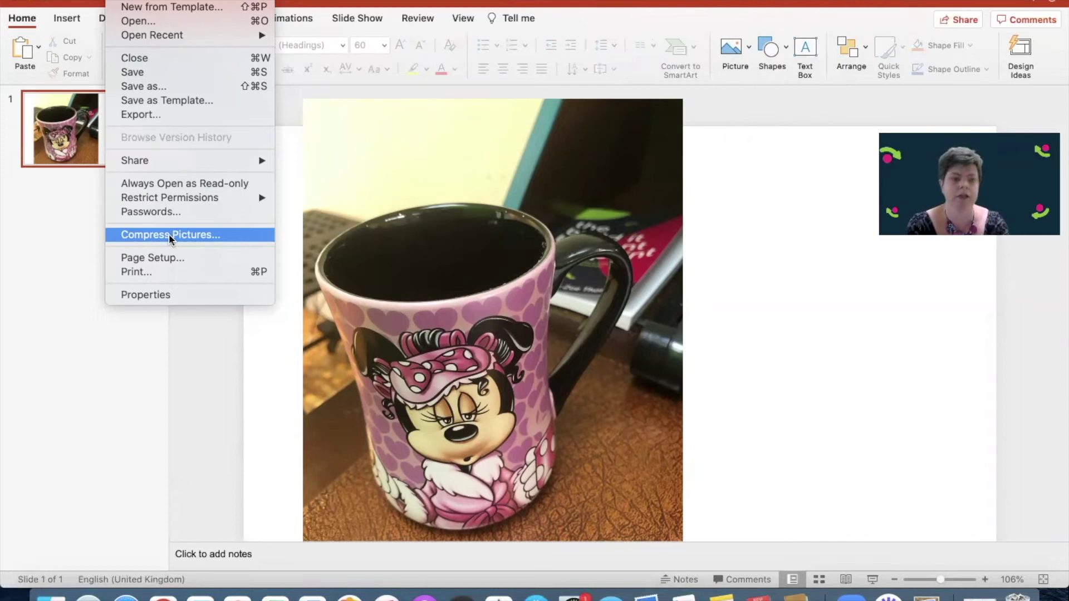
click(499, 233)
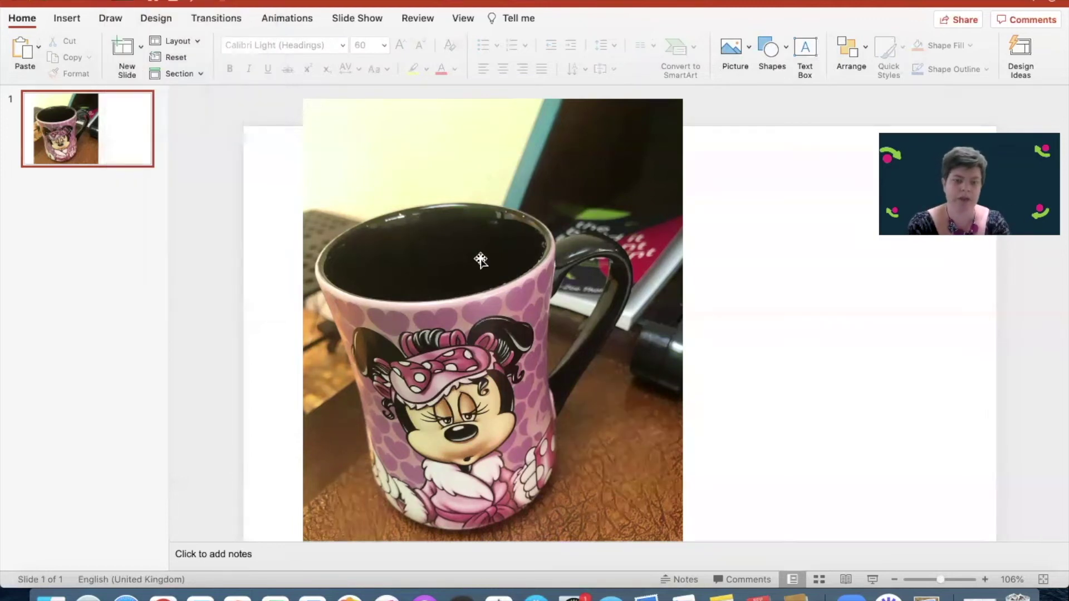
click(484, 245)
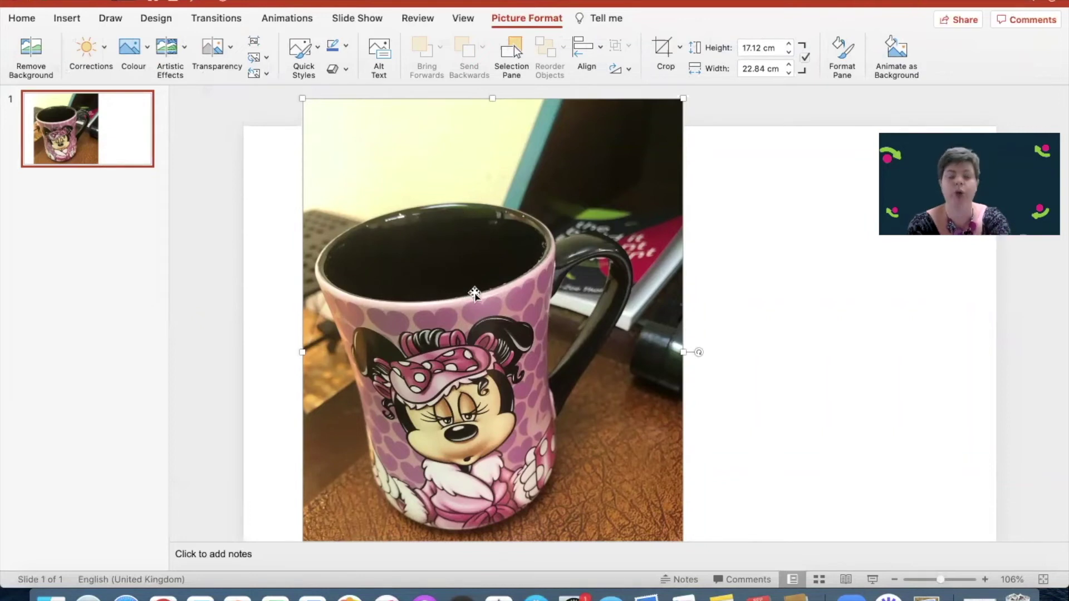
Use Save as Picture to export the upright mug as the JPEG 'PowerPoint image' in Downloads
right_click(503, 273)
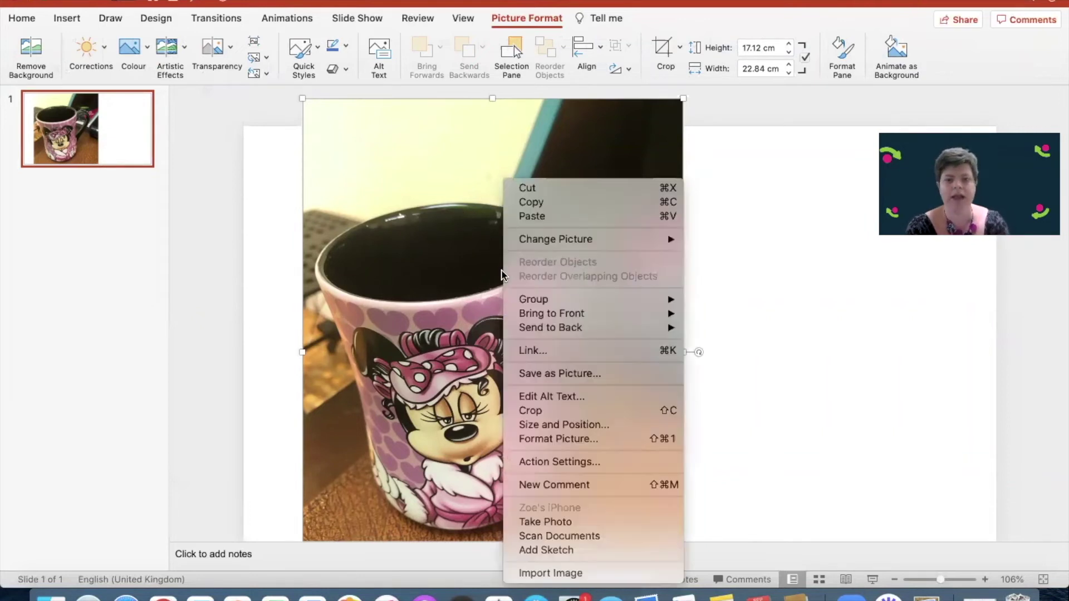
click(529, 373)
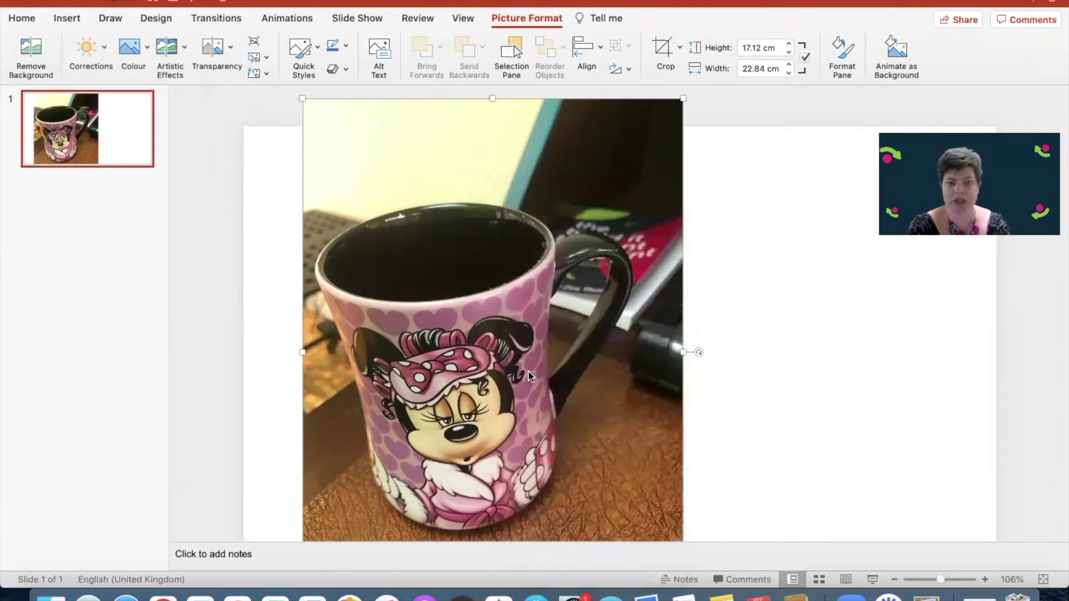
text(Po)
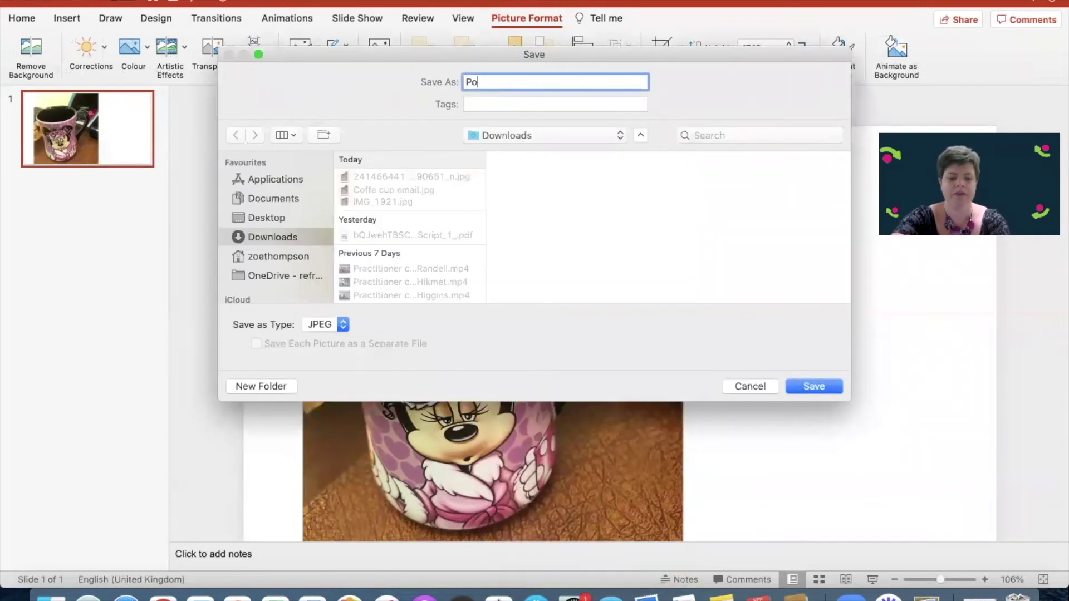
text(werPoint image)
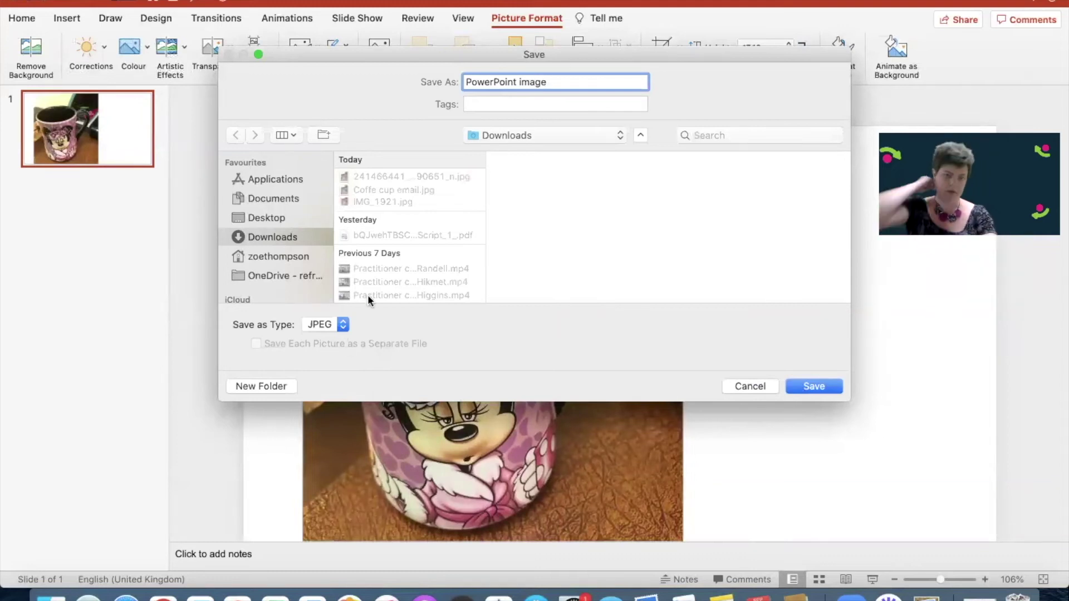
click(829, 386)
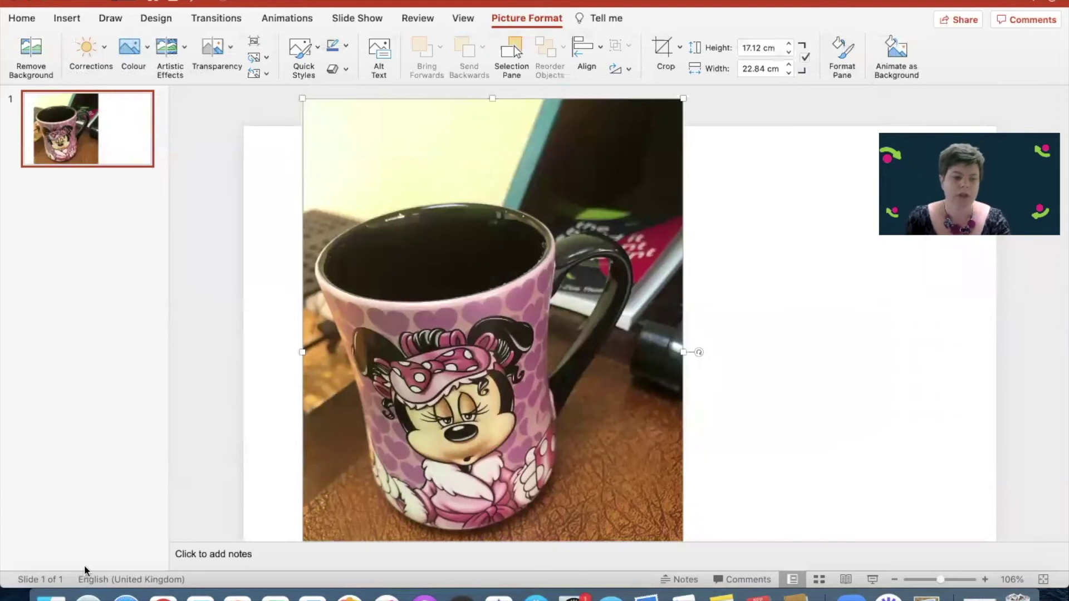
Bring the Downloads window forward and select PowerPoint image.jpg, highlighting its 104 KB size
click(51, 598)
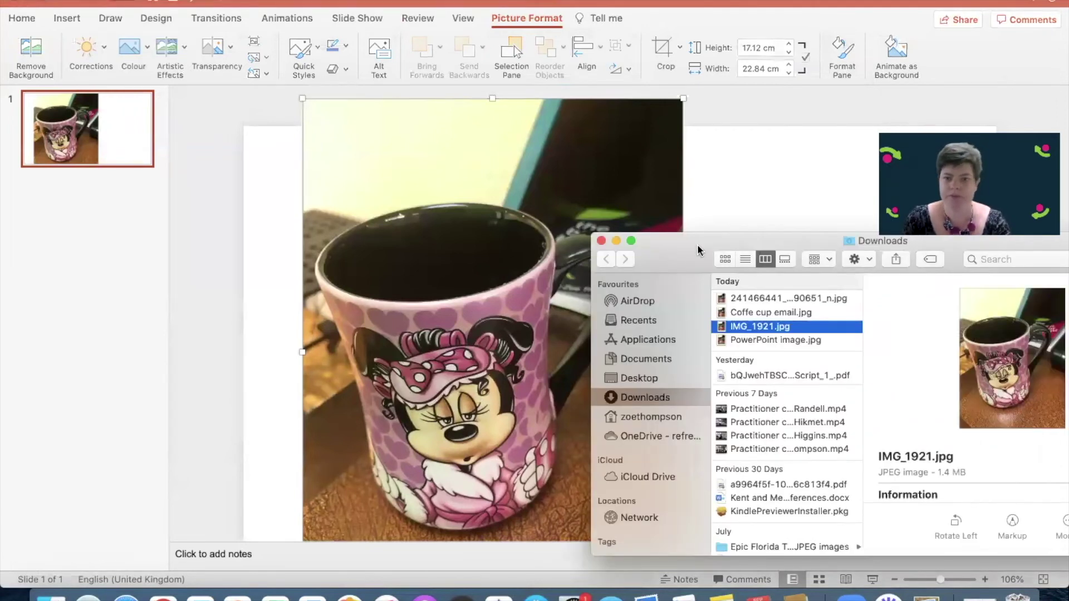
drag(697, 244, 418, 172)
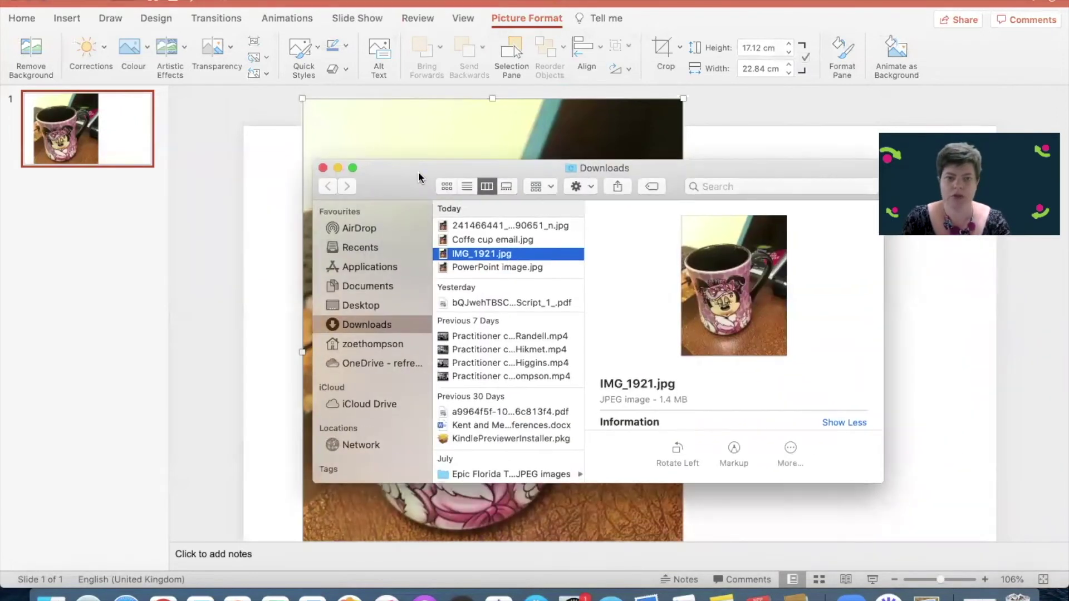
click(483, 267)
drag(689, 399, 658, 399)
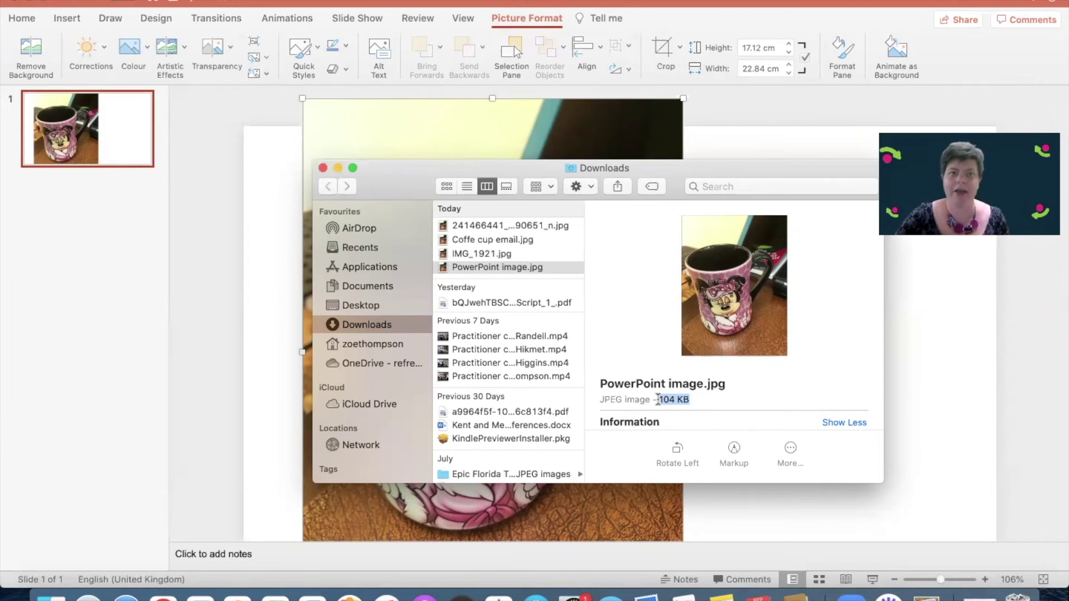
Browse OneDrive > Pictures > Build It Brilliant > Photoshoot Images and select the 13.8 MB IMG_0502.jpg
click(385, 363)
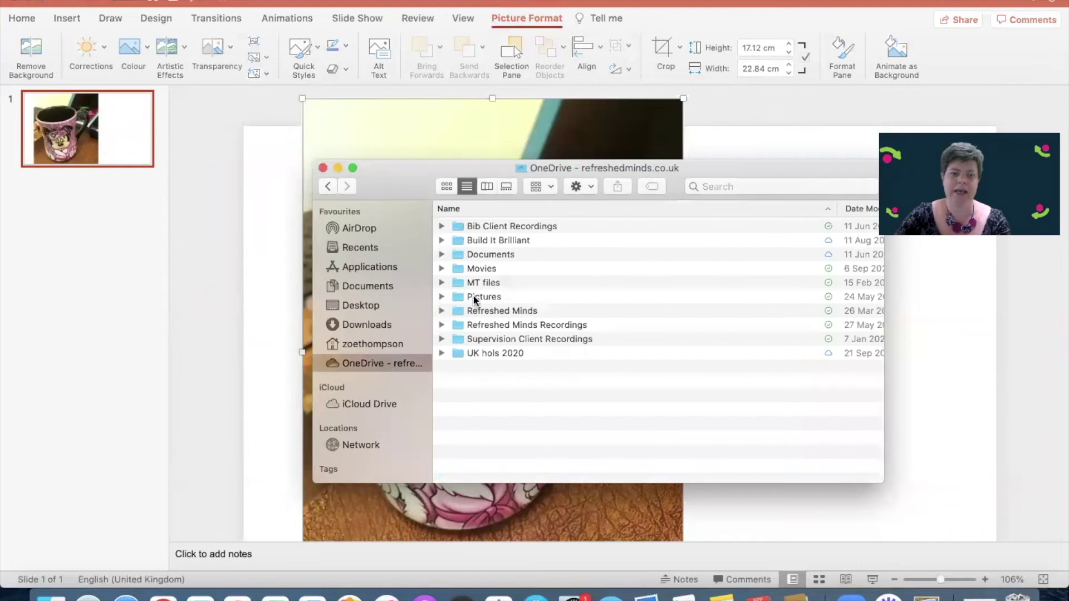
double_click(473, 295)
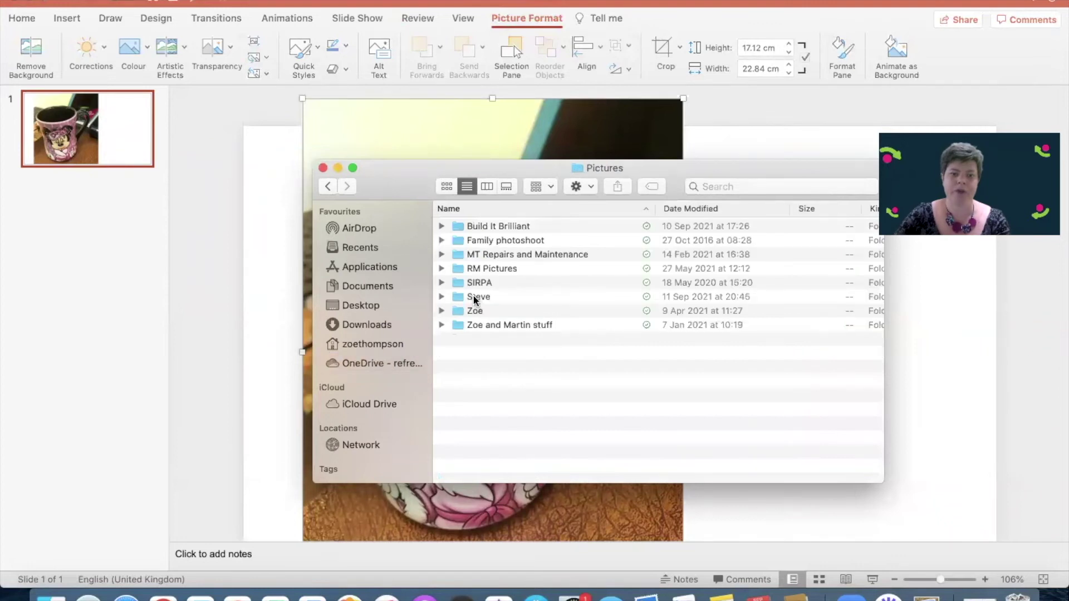
double_click(487, 227)
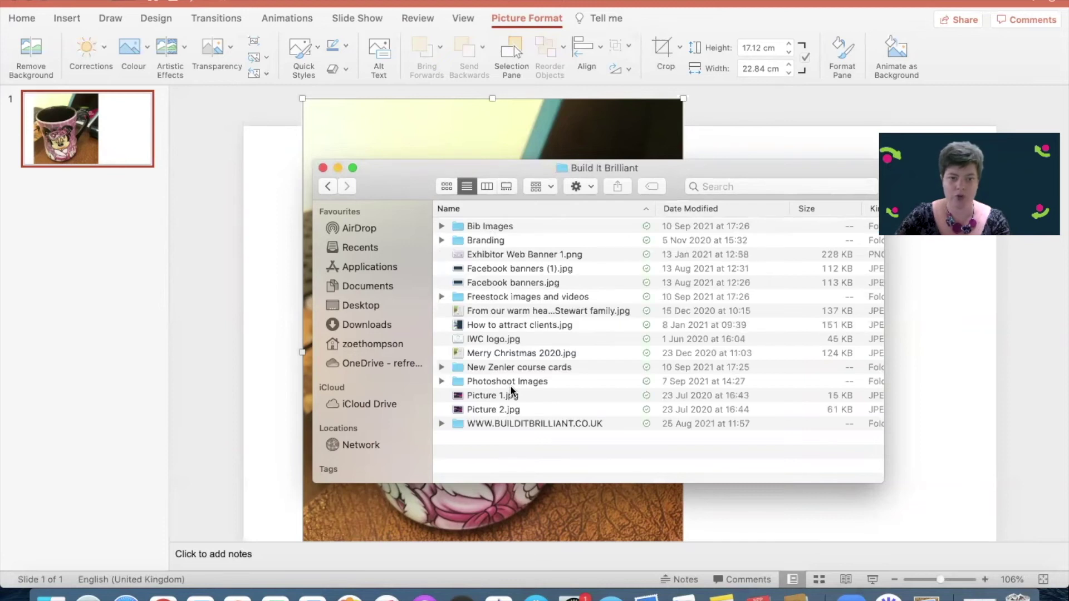
double_click(502, 379)
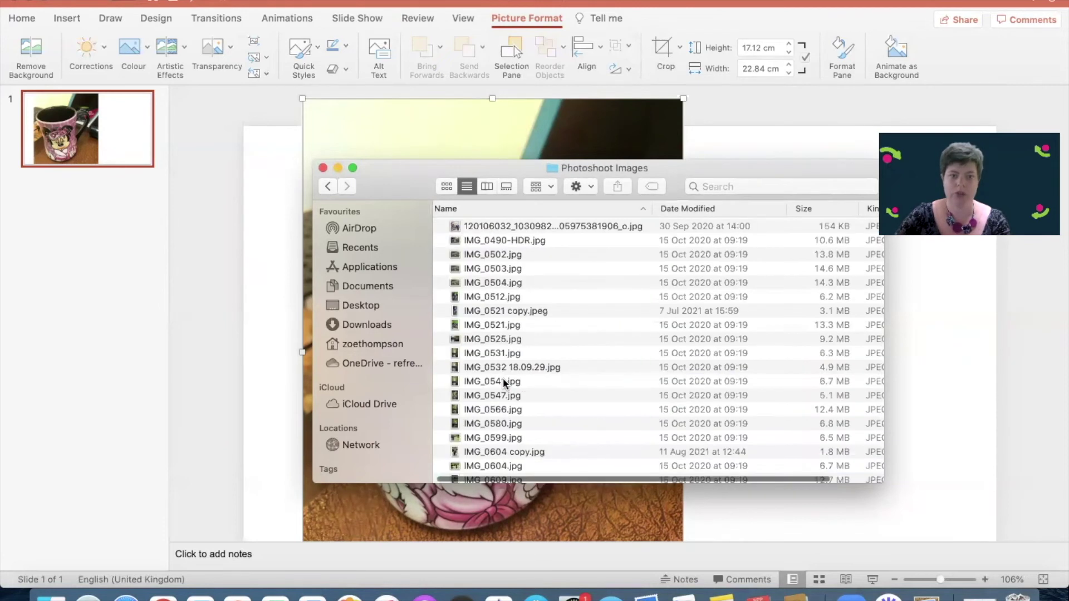
click(501, 241)
click(483, 255)
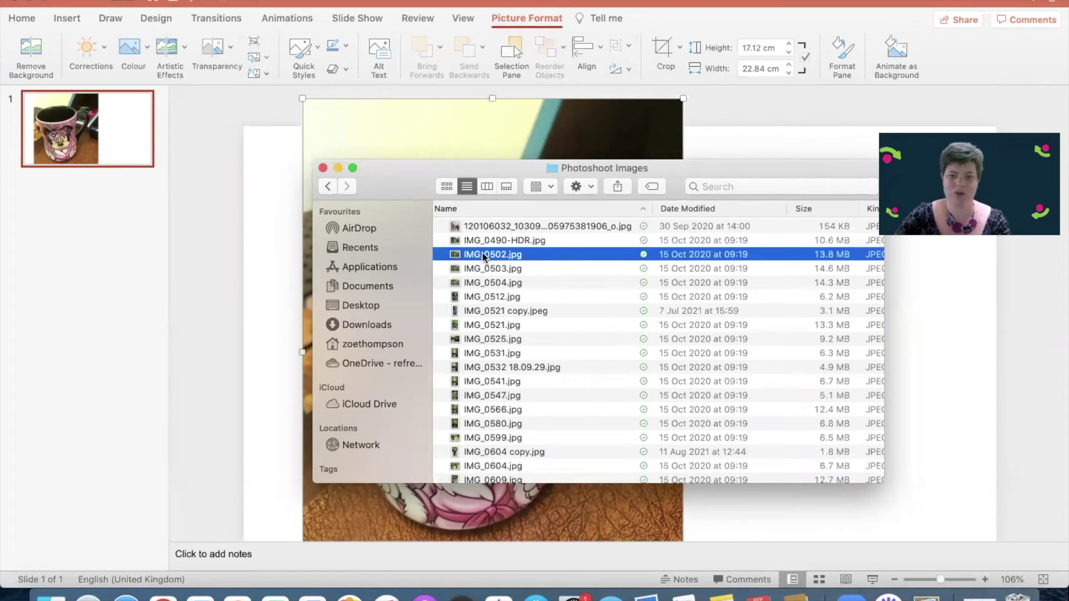